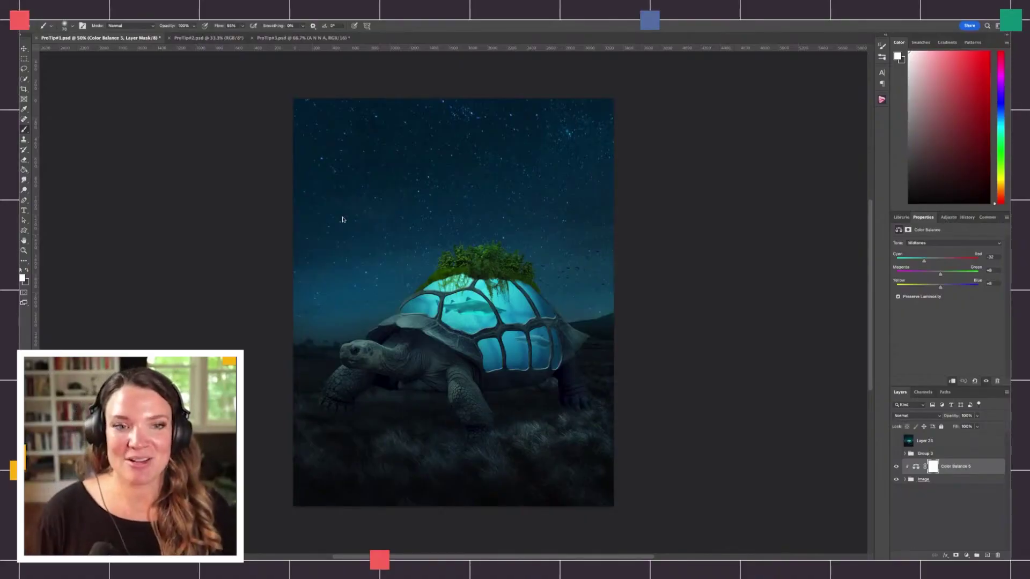
Compare the turtle image with and without the Color Balance 5 adjustment and examine the layers inside the Image group
{"action": "key", "text": "ctrl+1"}
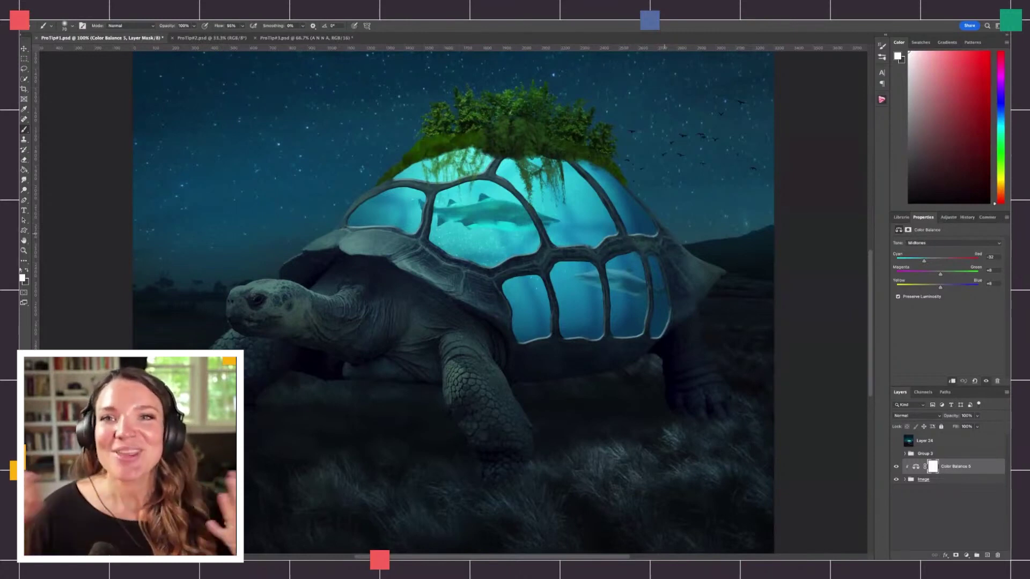
{"action": "left_click", "coordinate": [896, 466]}
{"action": "left_click", "coordinate": [905, 479]}
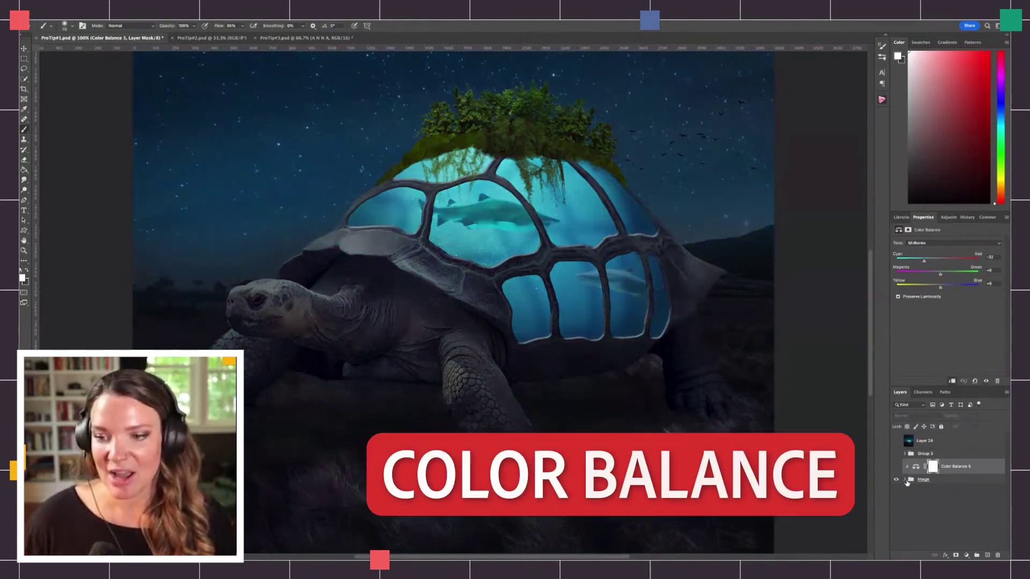
{"action": "scroll", "coordinate": [950, 491], "scroll_direction": "down", "scroll_amount": 5}
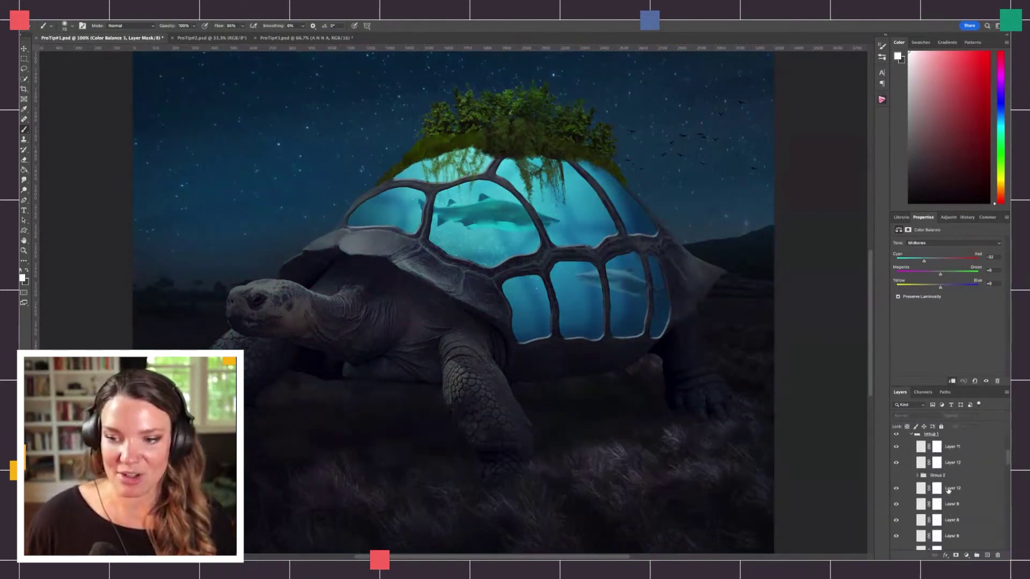
{"action": "scroll", "coordinate": [948, 490], "scroll_direction": "down", "scroll_amount": 8}
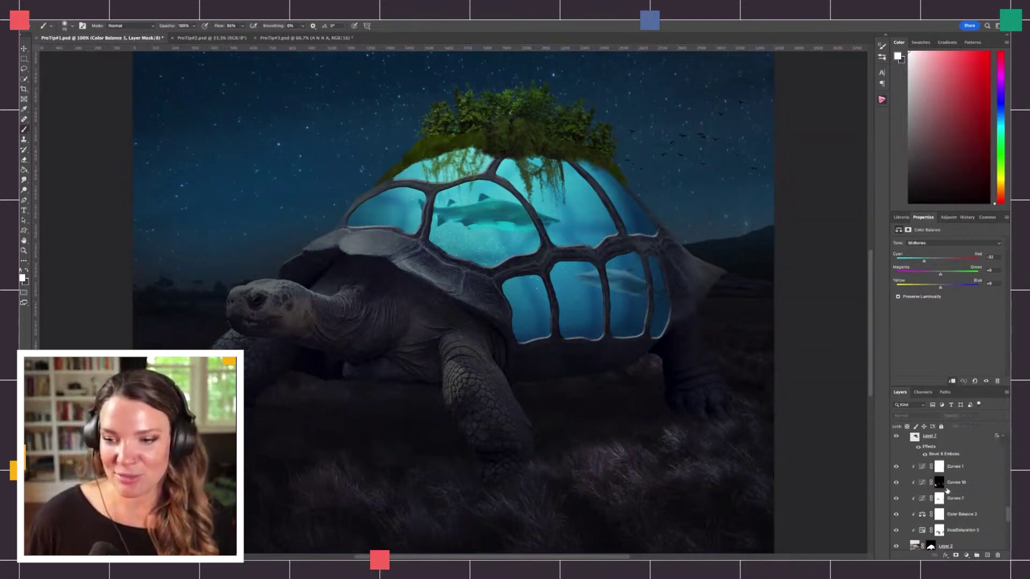
{"action": "scroll", "coordinate": [947, 491], "scroll_direction": "up", "scroll_amount": 10}
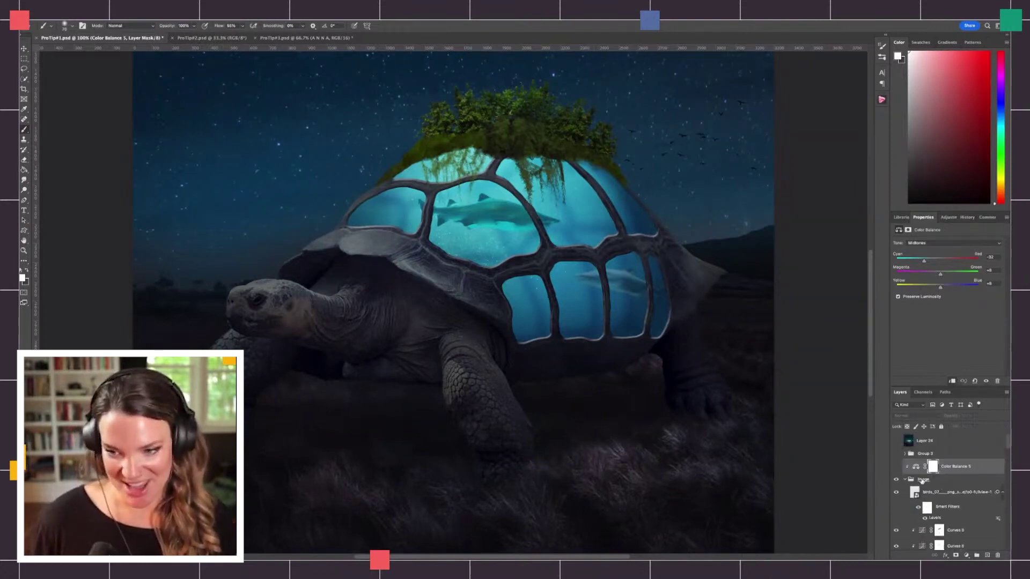
{"action": "left_click", "coordinate": [904, 479]}
{"action": "left_click", "coordinate": [897, 467]}
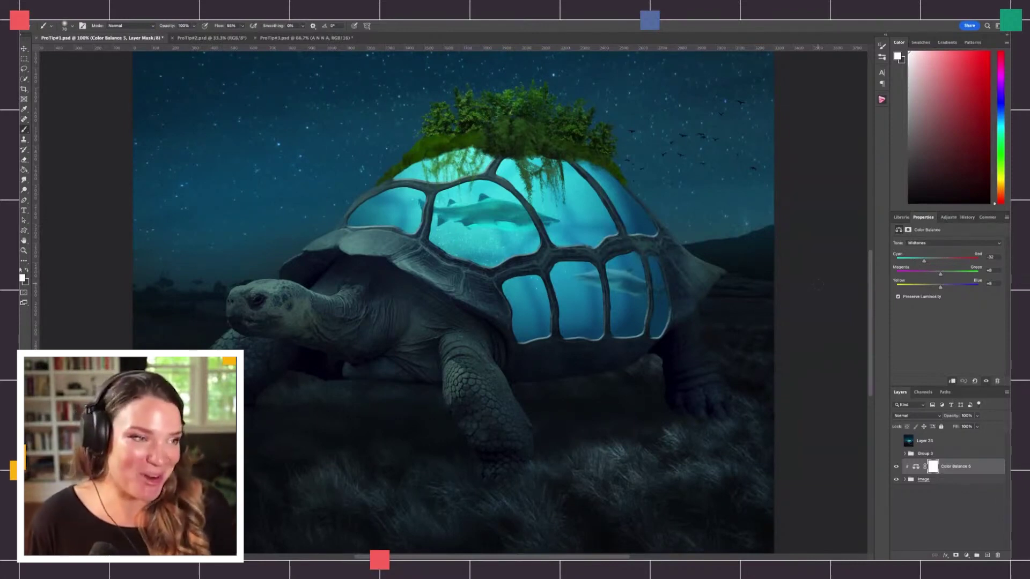
Add a new layer above Color Balance 5 and set the foreground color to a bright cyan with hue 182°
{"action": "left_click", "coordinate": [988, 555]}
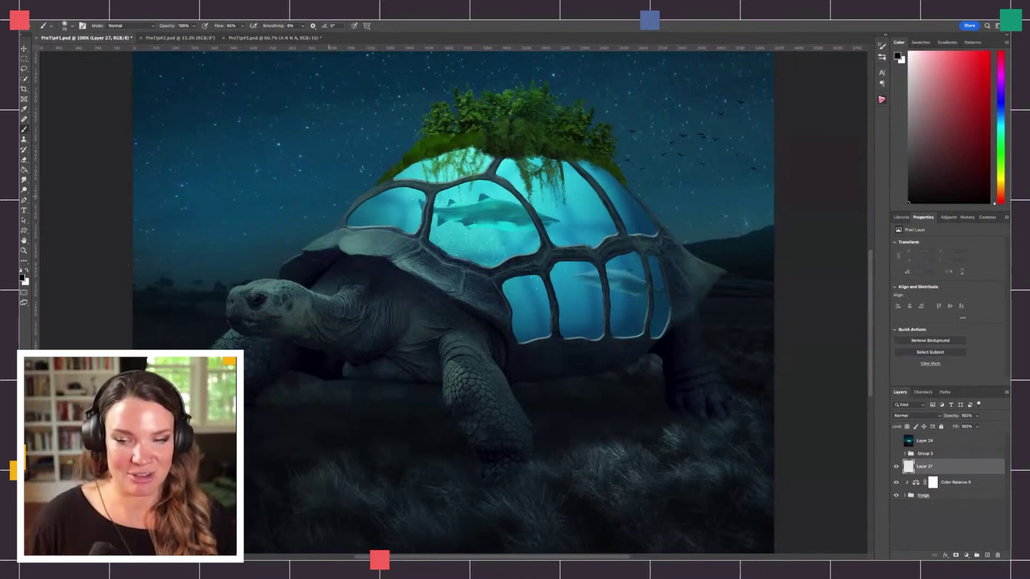
{"action": "left_click", "coordinate": [22, 277]}
{"action": "left_click", "coordinate": [593, 264]}
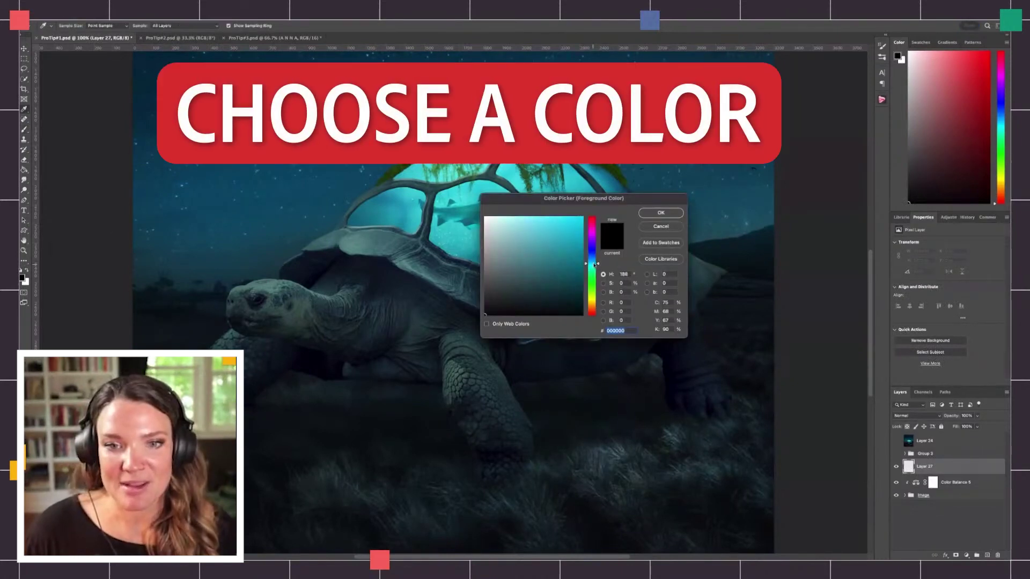
{"action": "left_click_drag", "start_coordinate": [593, 264], "coordinate": [593, 265]}
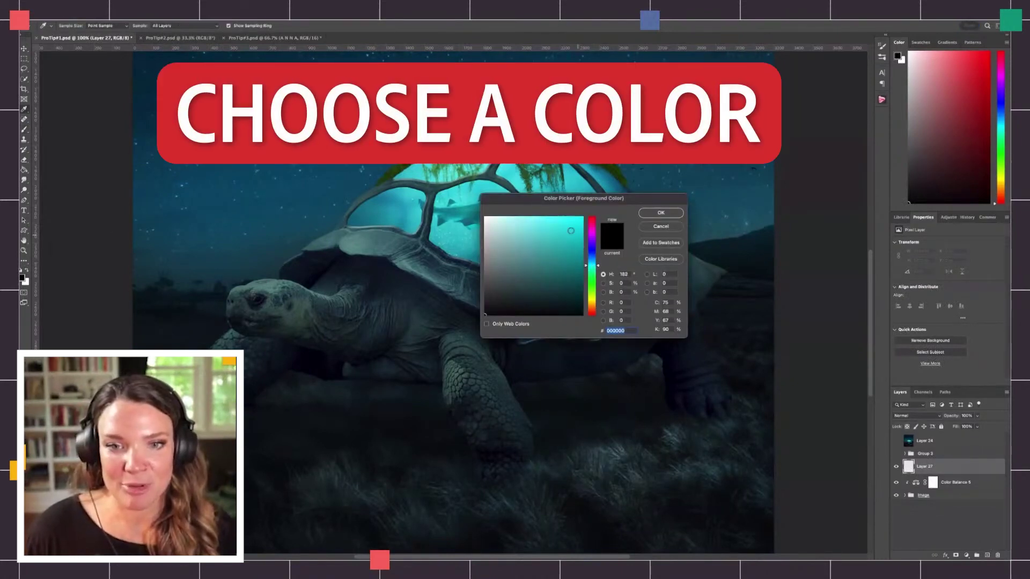
{"action": "left_click_drag", "start_coordinate": [570, 231], "coordinate": [553, 207]}
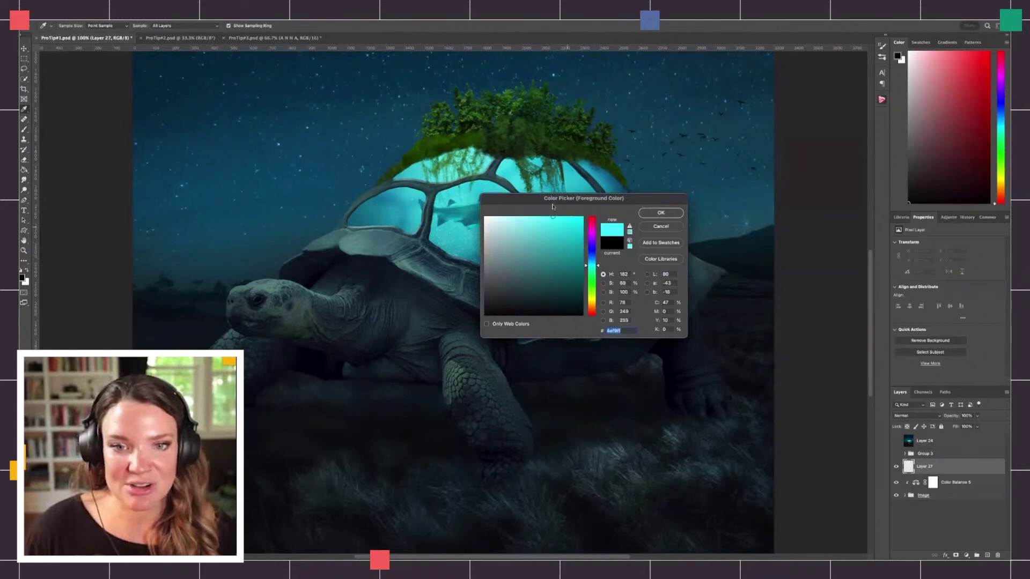
{"action": "left_click", "coordinate": [661, 214]}
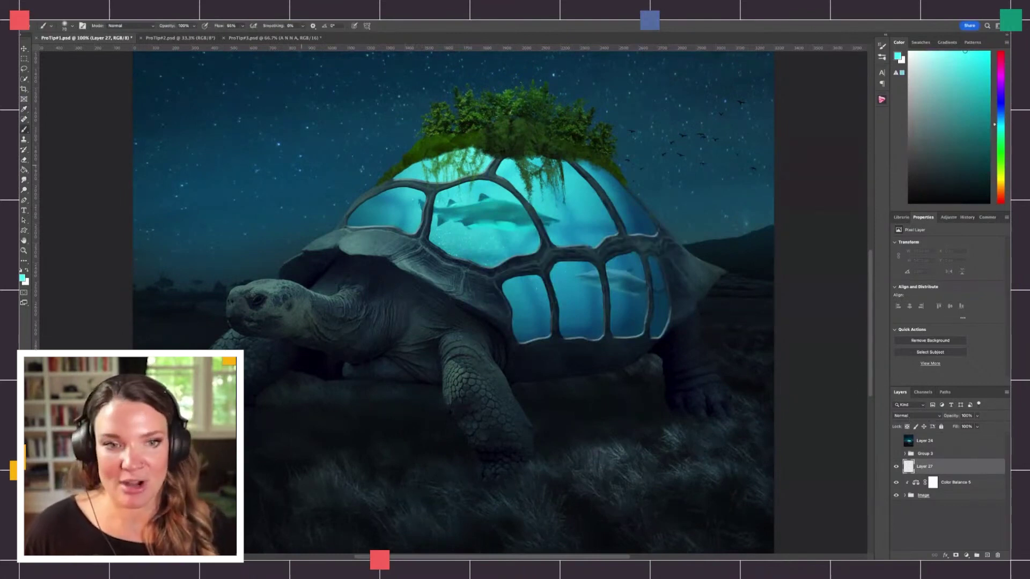
Try a cyan zigzag brush stroke across the turtle on Layer 27 and set the layer's blend mode to Overlay
{"action": "mouse_move", "coordinate": [230, 169]}
{"action": "left_mouse_down"}
{"action": "mouse_move", "coordinate": [445, 228]}
{"action": "mouse_move", "coordinate": [356, 333]}
{"action": "mouse_move", "coordinate": [438, 451]}
{"action": "left_mouse_up"}
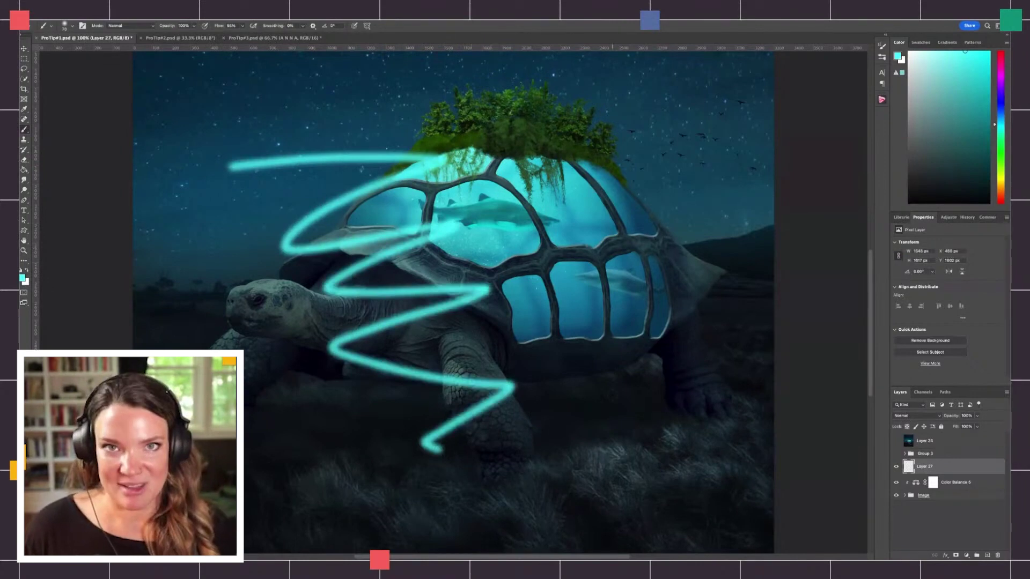
{"action": "left_click", "coordinate": [902, 416]}
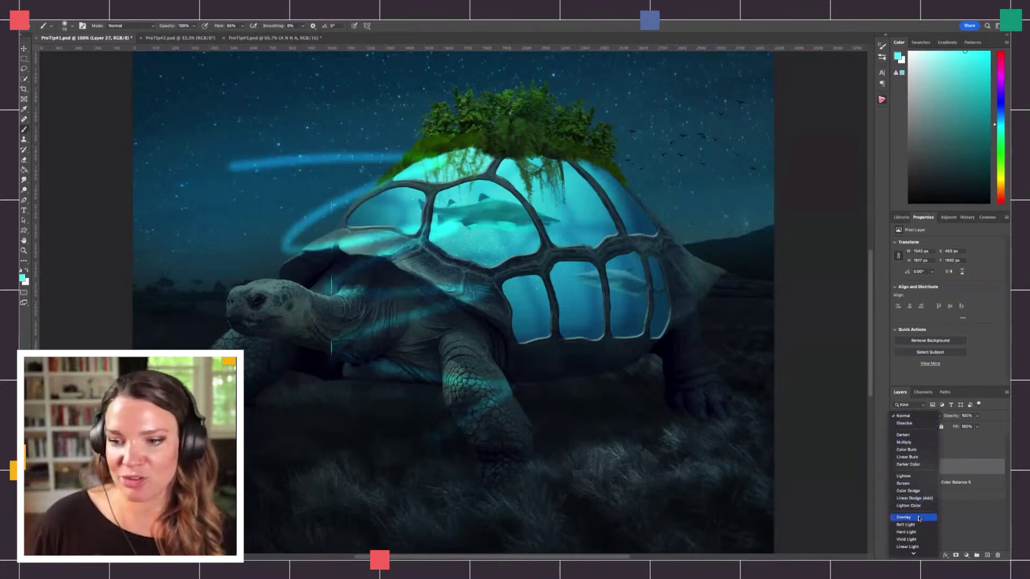
{"action": "left_click", "coordinate": [918, 518]}
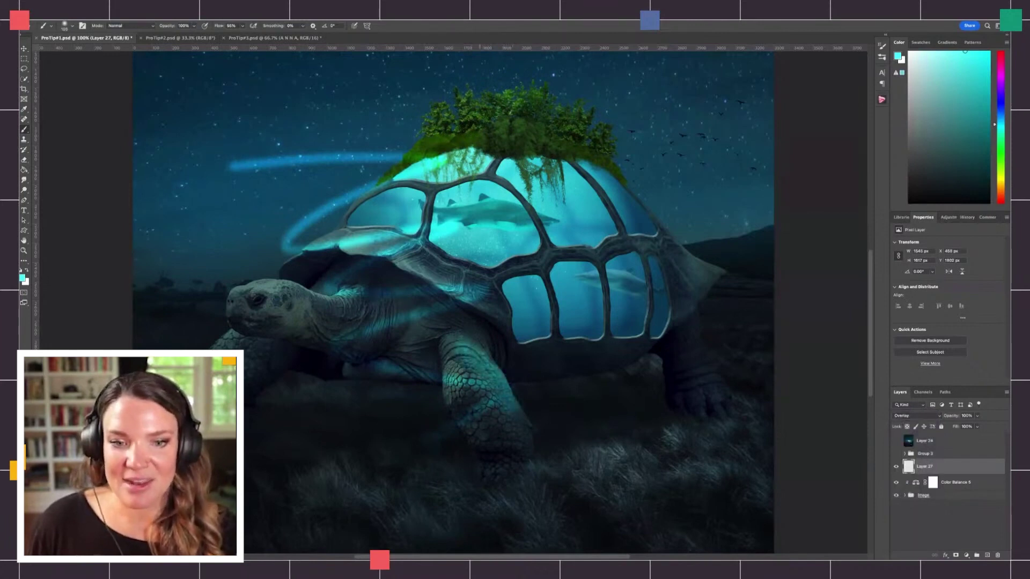
Try brushing cyan light onto the turtle's front leg, shell rim, neck and head, keeping the layer's blend mode at Overlay
{"action": "left_click_drag", "start_coordinate": [480, 349], "coordinate": [455, 336]}
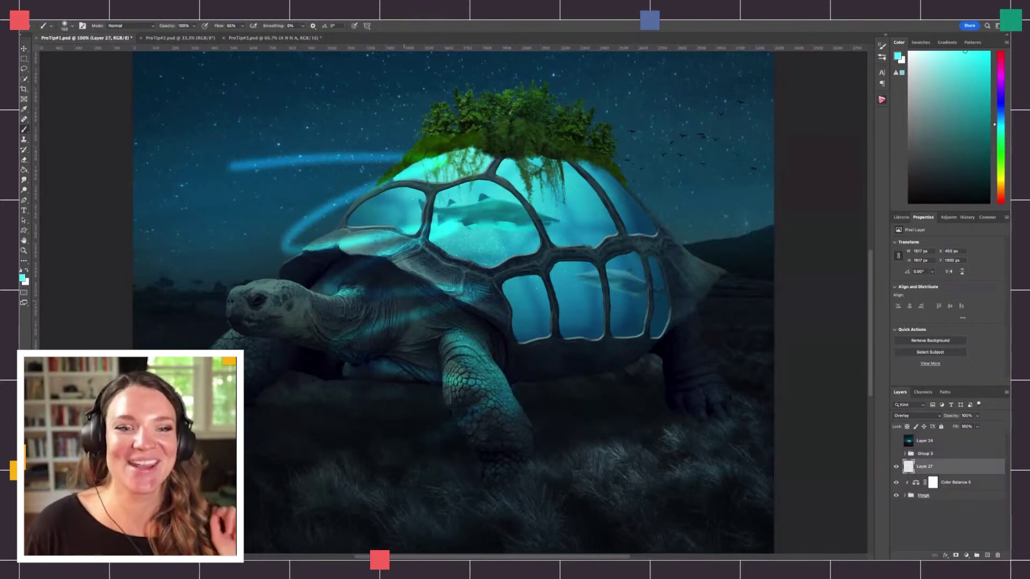
{"action": "mouse_move", "coordinate": [424, 269]}
{"action": "left_mouse_down"}
{"action": "mouse_move", "coordinate": [486, 277]}
{"action": "mouse_move", "coordinate": [509, 263]}
{"action": "mouse_move", "coordinate": [670, 236]}
{"action": "mouse_move", "coordinate": [716, 282]}
{"action": "left_mouse_up"}
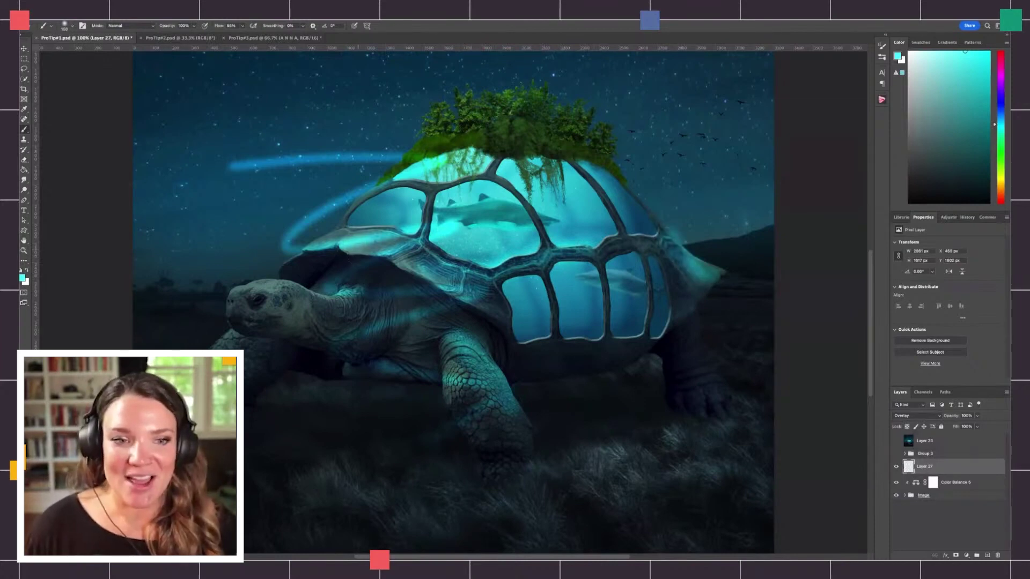
{"action": "mouse_move", "coordinate": [361, 286]}
{"action": "left_mouse_down"}
{"action": "mouse_move", "coordinate": [333, 301]}
{"action": "mouse_move", "coordinate": [278, 287]}
{"action": "left_mouse_up"}
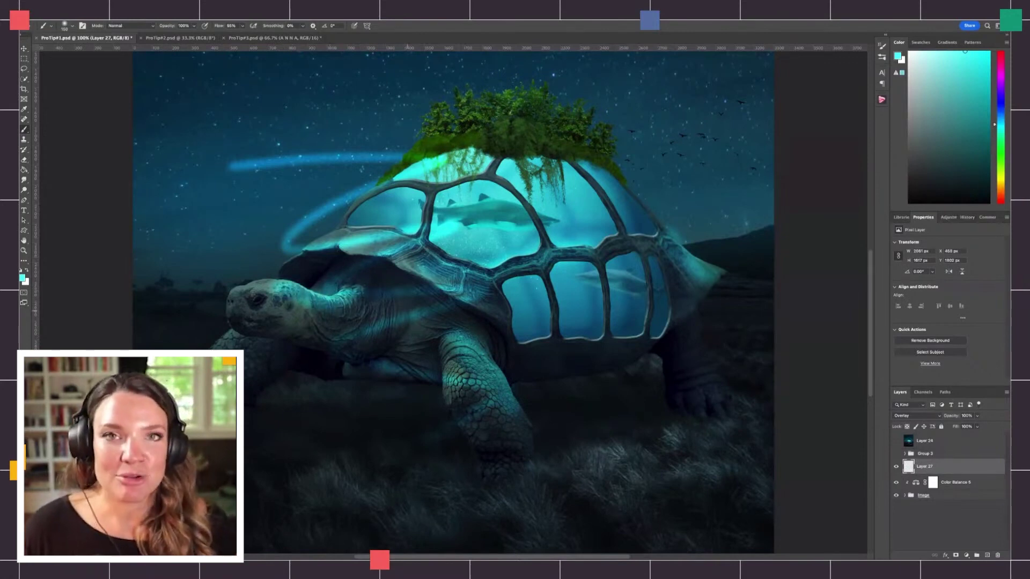
{"action": "left_click", "coordinate": [938, 416]}
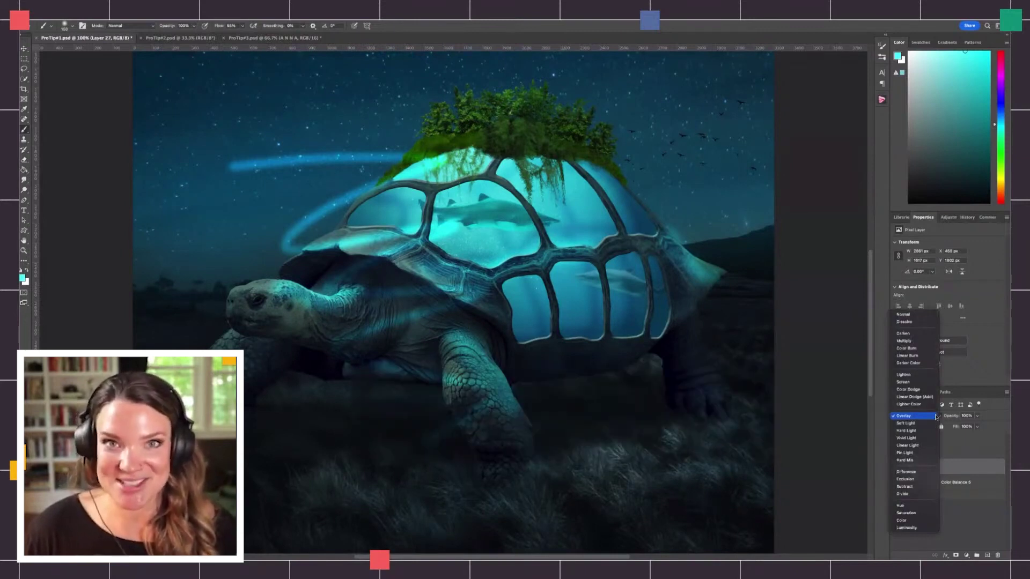
{"action": "left_click", "coordinate": [907, 416]}
{"action": "left_click", "coordinate": [906, 416]}
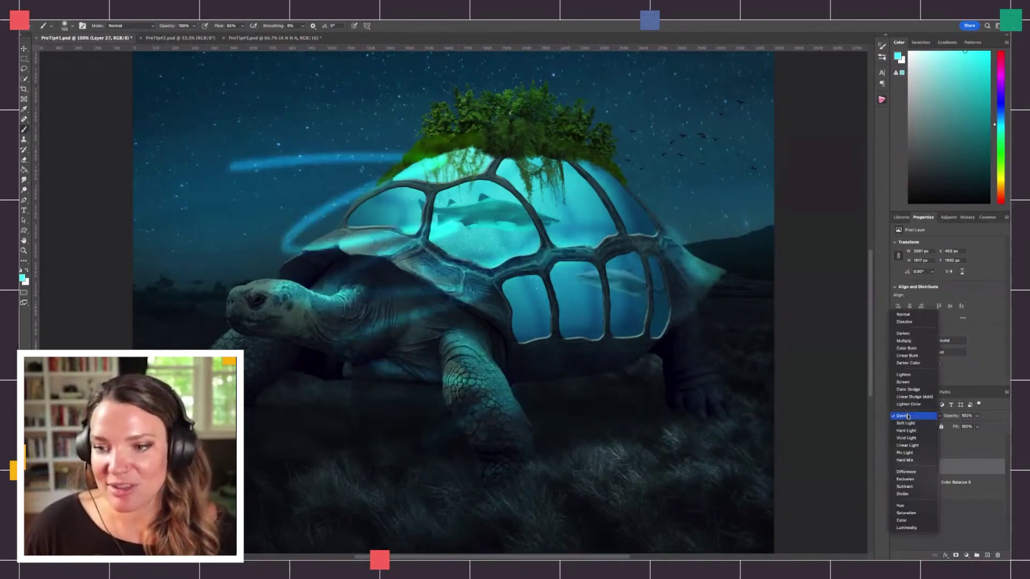
{"action": "left_click", "coordinate": [906, 416]}
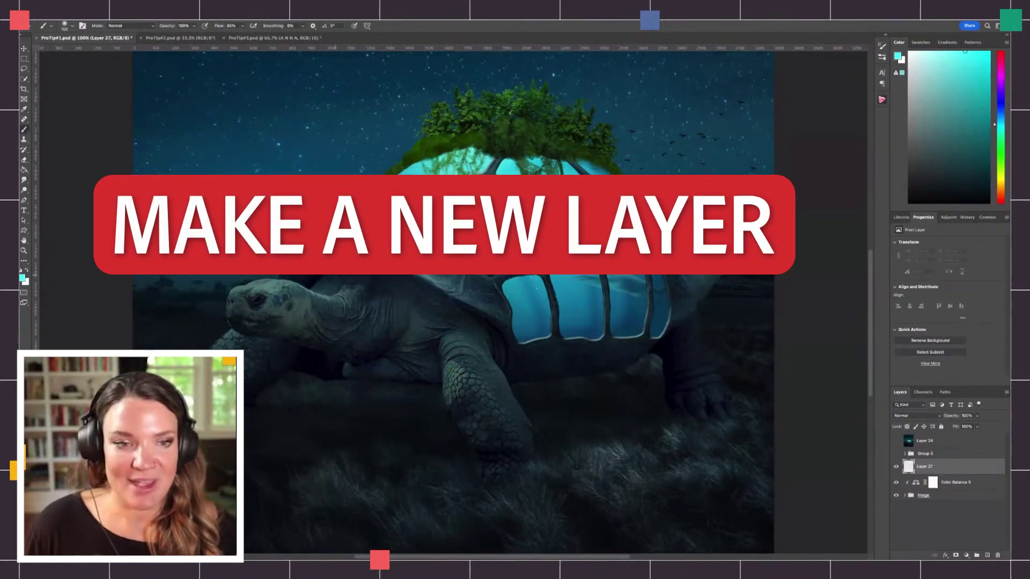
Enlarge the brush, lower its flow and paint a faint cyan glow over the turtle's neck and head on Layer 27
{"action": "key", "text": "]"}
{"action": "key", "text": "]"}
{"action": "key", "text": "]"}
{"action": "key", "text": "]"}
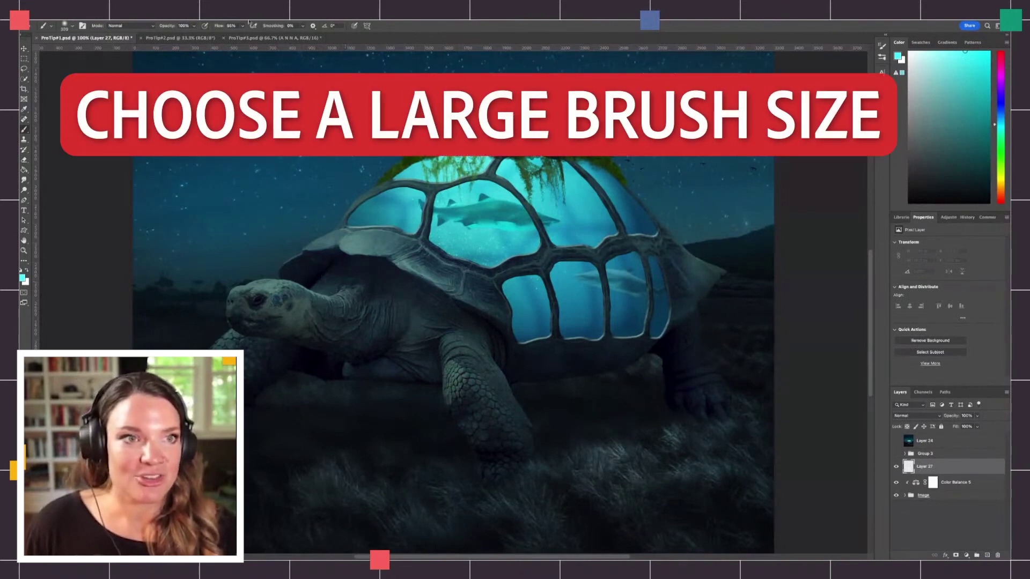
{"action": "left_click_drag", "start_coordinate": [242, 26], "coordinate": [226, 36]}
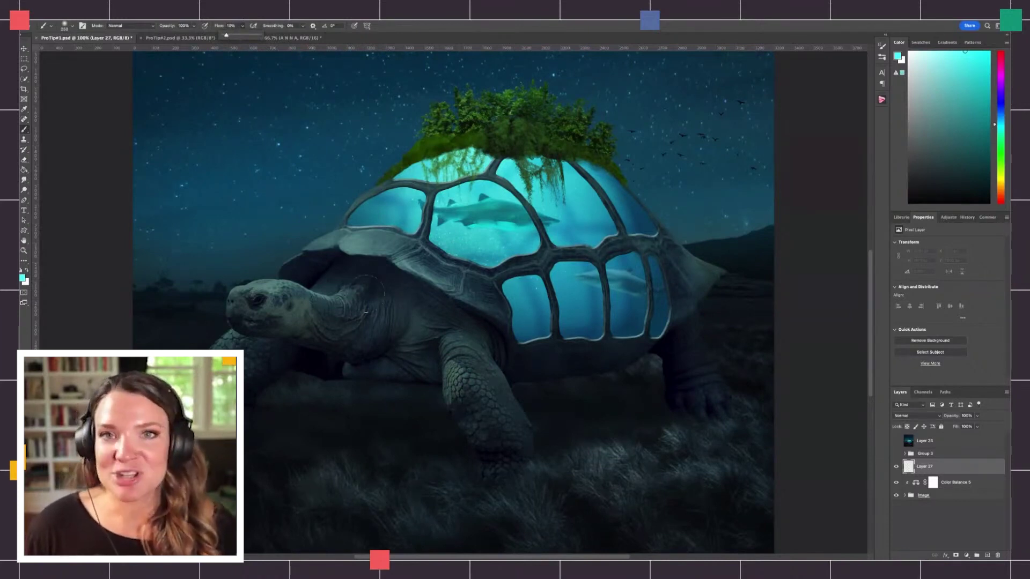
{"action": "mouse_move", "coordinate": [366, 293]}
{"action": "left_mouse_down"}
{"action": "mouse_move", "coordinate": [332, 324]}
{"action": "mouse_move", "coordinate": [272, 296]}
{"action": "left_mouse_up"}
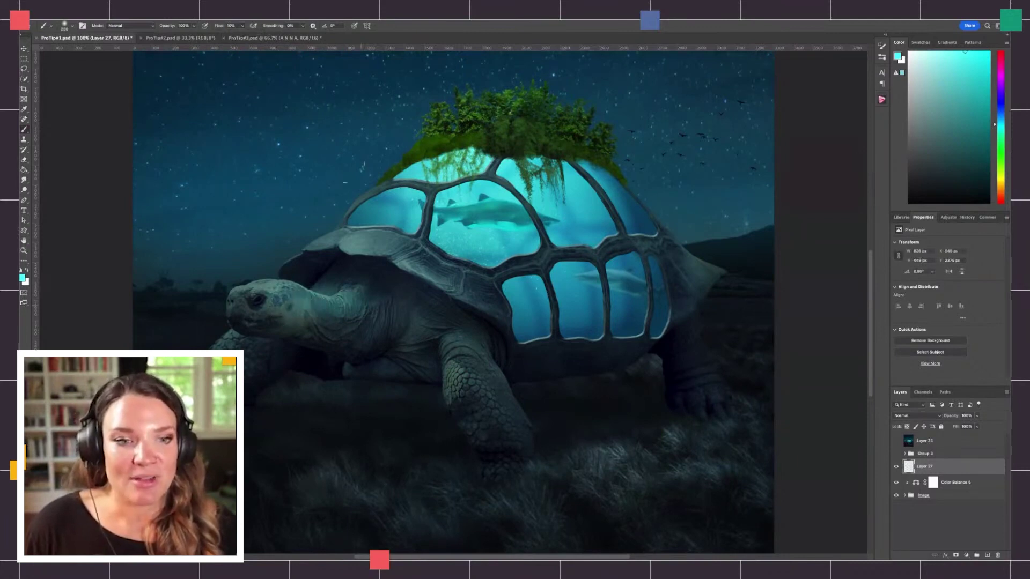
Paint a stronger cyan glow on the turtle's neck with a higher brush flow and set Layer 27 to Overlay
{"action": "left_click", "coordinate": [240, 26]}
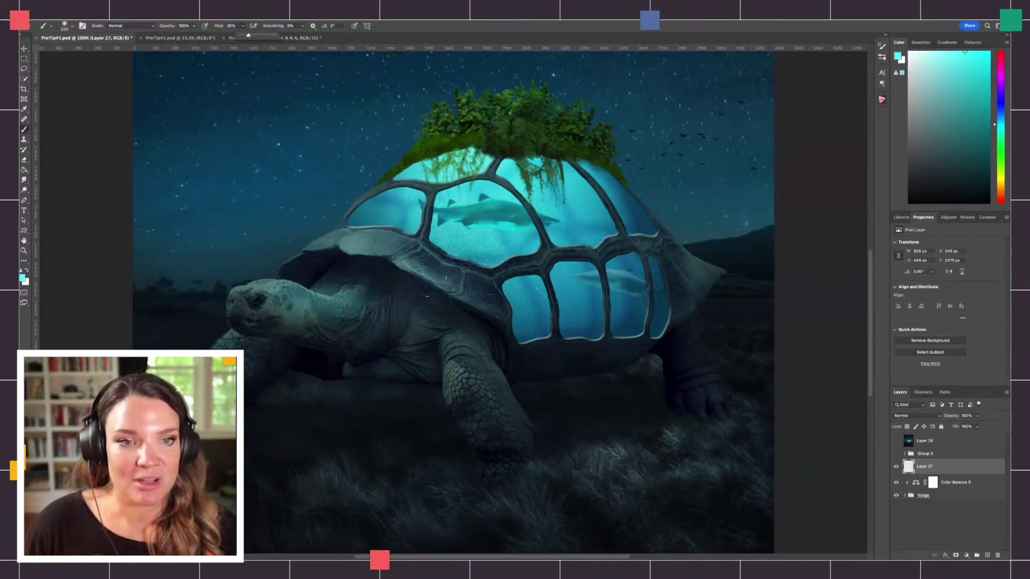
{"action": "left_click_drag", "start_coordinate": [376, 295], "coordinate": [322, 316]}
{"action": "left_click", "coordinate": [917, 415]}
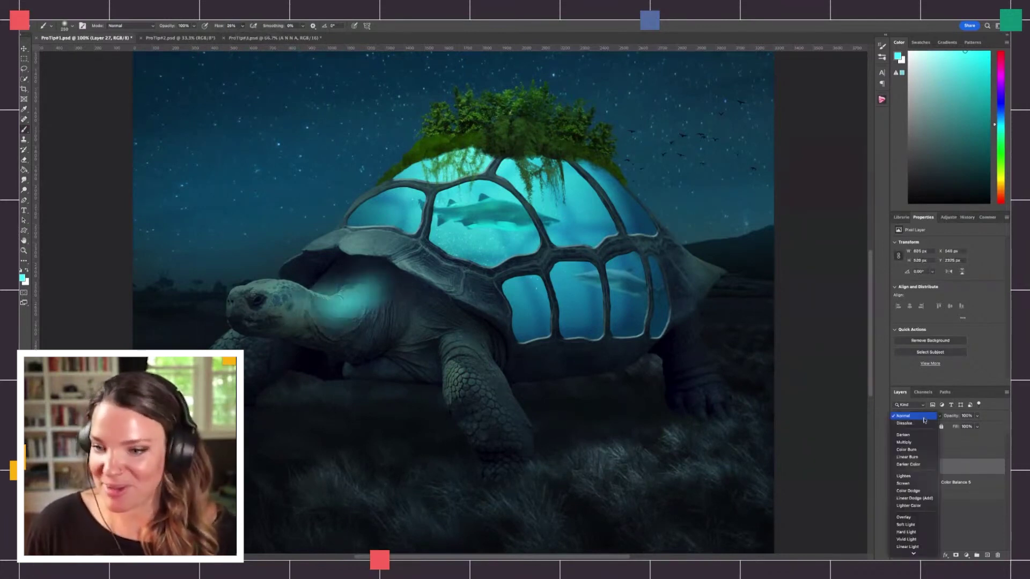
{"action": "left_click", "coordinate": [918, 517]}
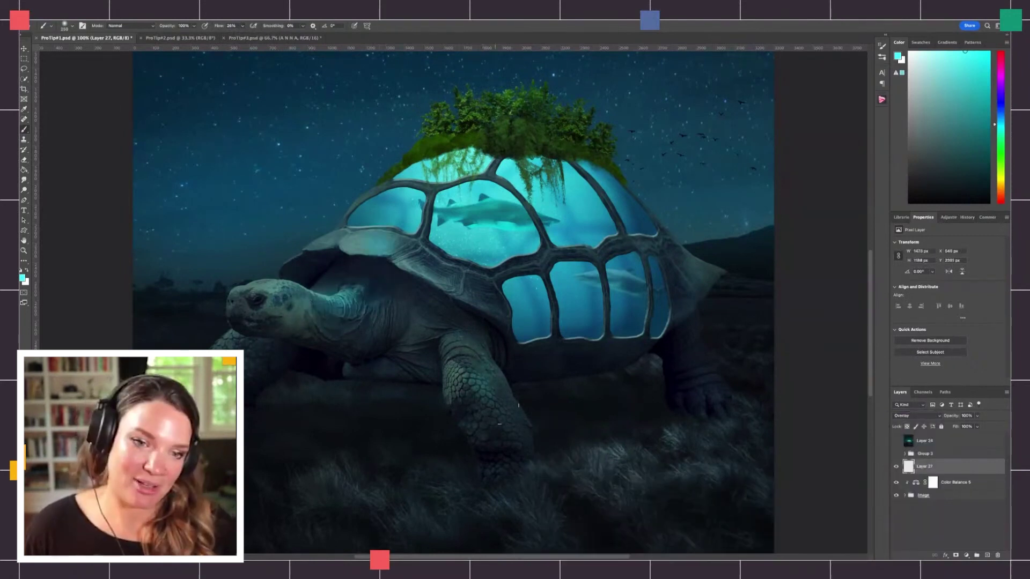
Brush cyan light onto the turtle's front leg and the rear of its shell, and fine-tune the flow with an undone test dab
{"action": "left_click", "coordinate": [506, 416]}
{"action": "left_click", "coordinate": [701, 273]}
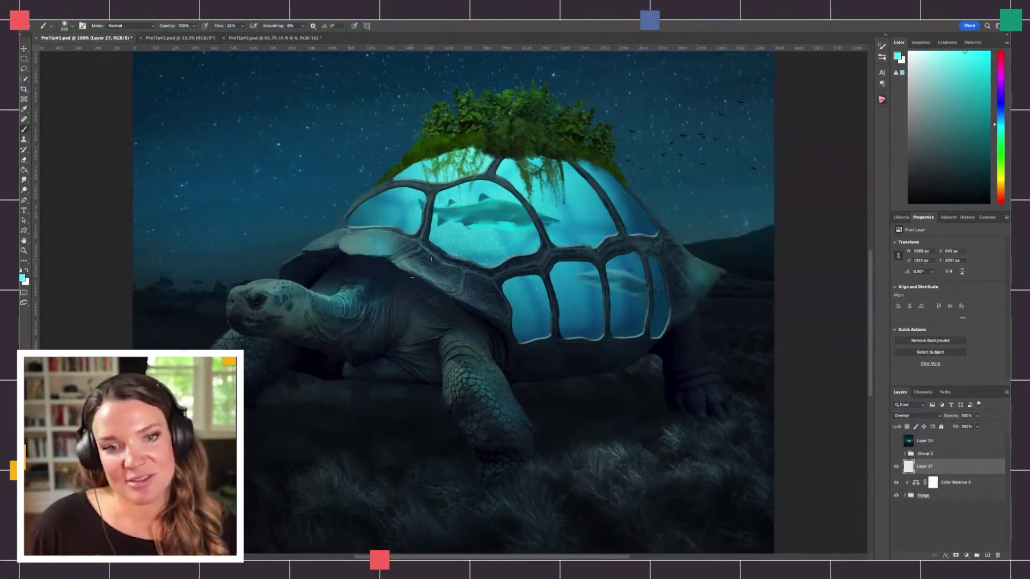
{"action": "left_click", "coordinate": [242, 25]}
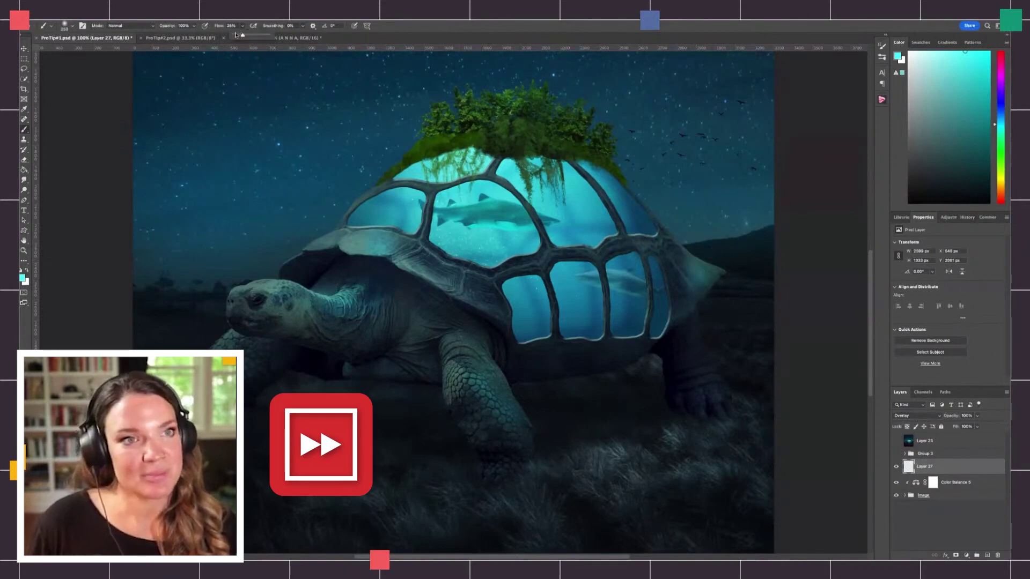
{"action": "left_click_drag", "start_coordinate": [241, 35], "coordinate": [238, 35]}
{"action": "left_click", "coordinate": [282, 298]}
{"action": "key", "text": "ctrl+z"}
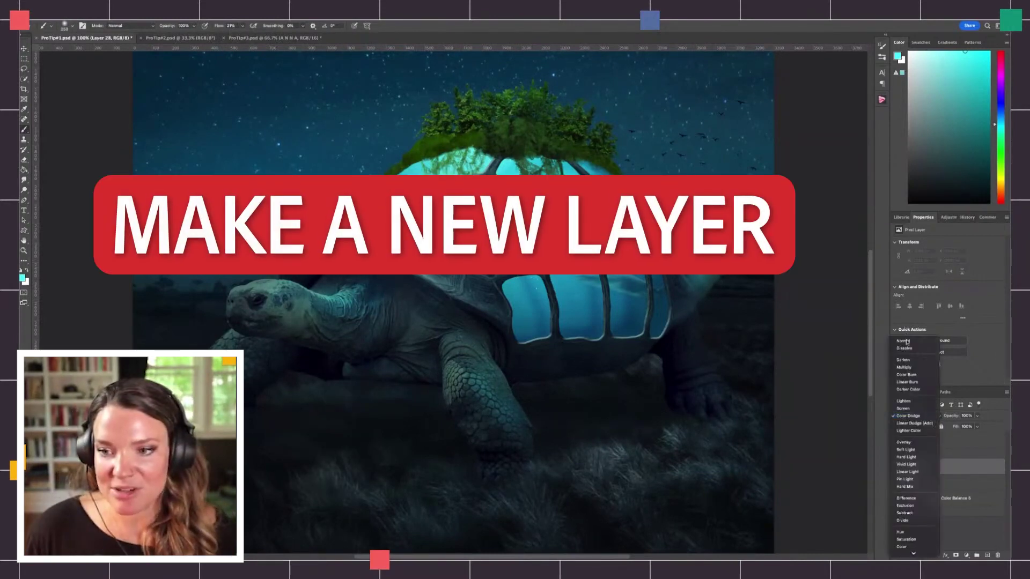
Reset the blend mode of the new layer above Layer 27 to Normal and change it to Color Dodge
{"action": "left_click", "coordinate": [907, 341]}
{"action": "left_click", "coordinate": [935, 417]}
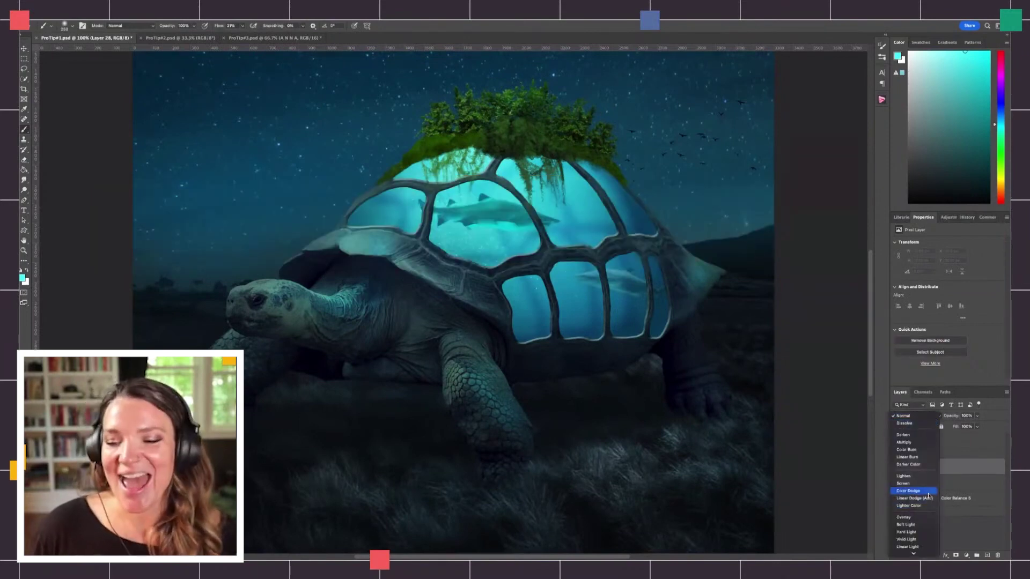
{"action": "left_click", "coordinate": [919, 491]}
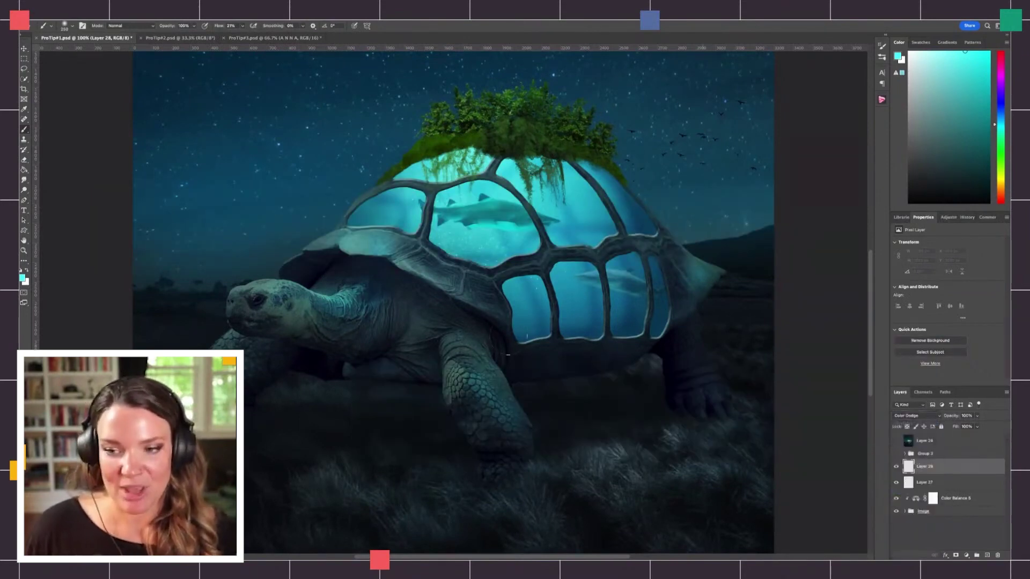
Set the brush flow to 100%, try a broad cyan stroke across the turtle and grass, and undo the stroke
{"action": "left_click", "coordinate": [242, 26]}
{"action": "left_click_drag", "start_coordinate": [242, 34], "coordinate": [363, 50]}
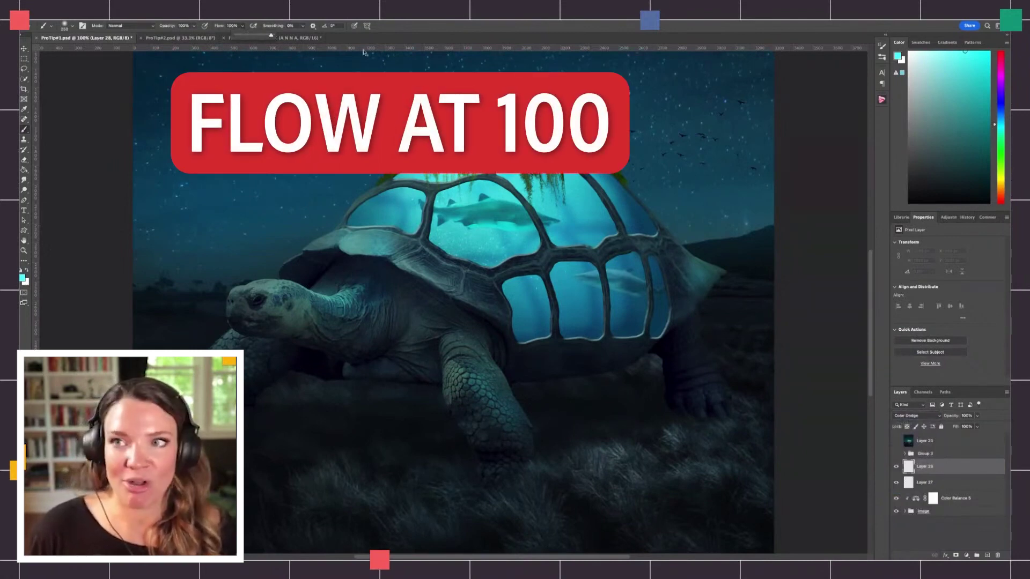
{"action": "mouse_move", "coordinate": [329, 265]}
{"action": "left_mouse_down"}
{"action": "mouse_move", "coordinate": [407, 316]}
{"action": "mouse_move", "coordinate": [601, 380]}
{"action": "mouse_move", "coordinate": [568, 439]}
{"action": "left_mouse_up"}
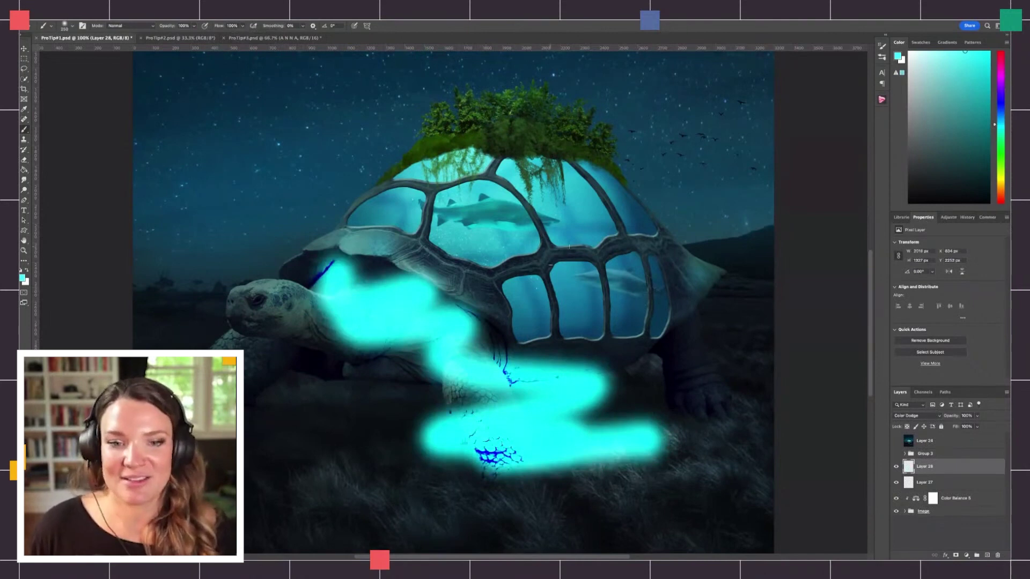
{"action": "key", "text": "ctrl+z"}
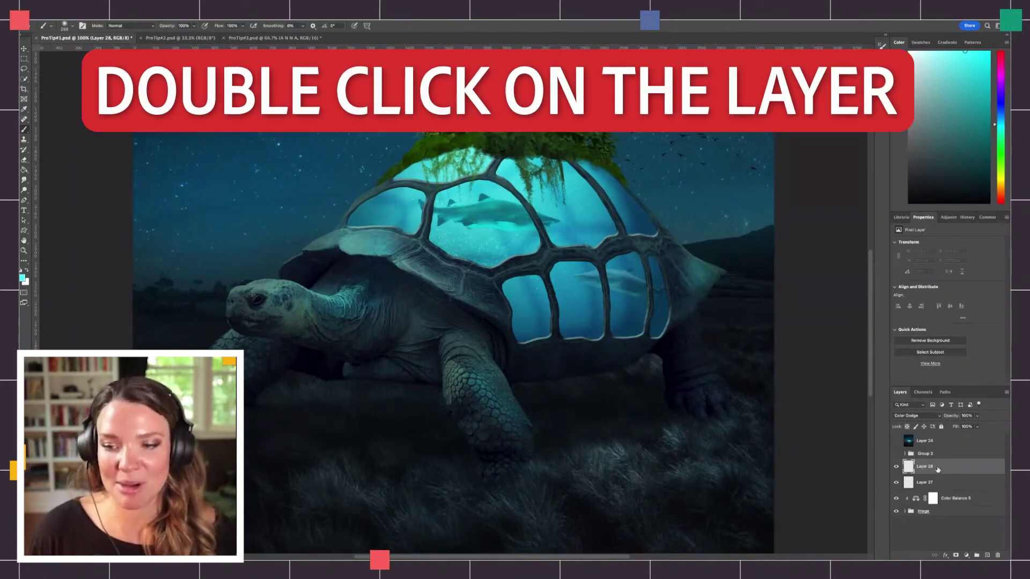
Turn off Transparency Shapes Layer in the advanced blending options of Layer 28
{"action": "double_click", "coordinate": [938, 468]}
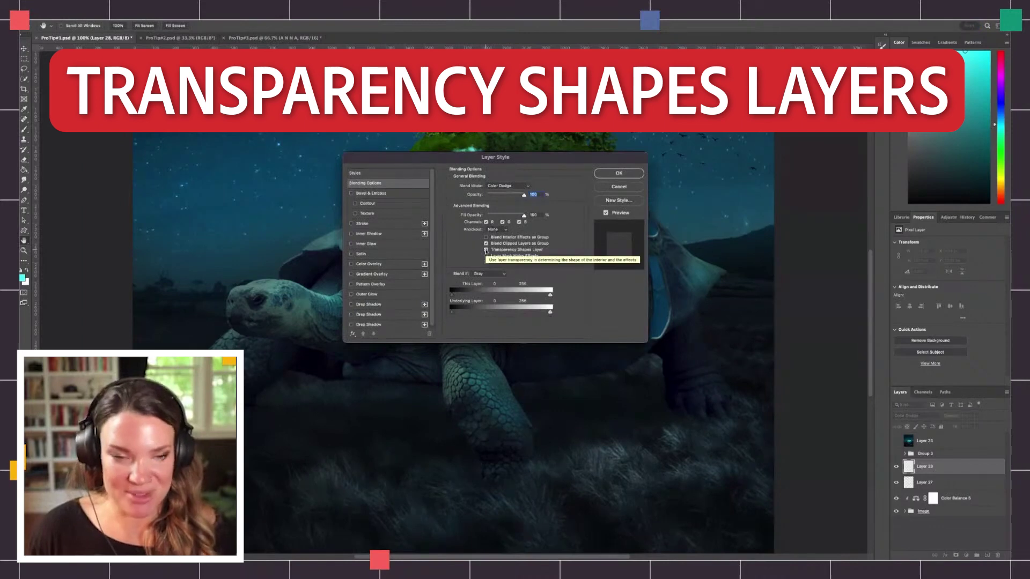
{"action": "left_click", "coordinate": [486, 250]}
{"action": "left_click", "coordinate": [612, 174]}
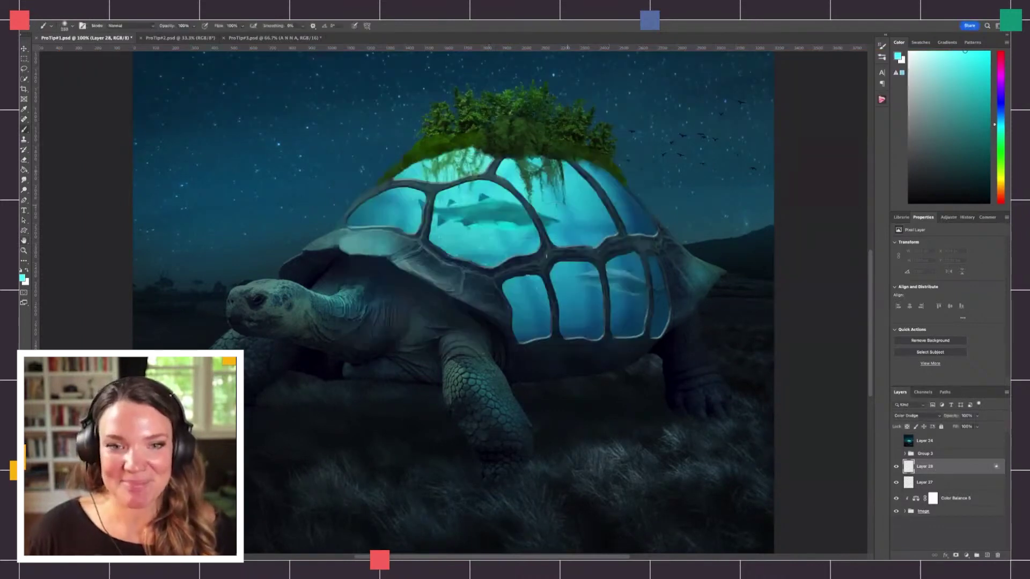
Try a full-flow cyan brush stroke over the turtle's neck and front leg, and undo it
{"action": "key", "text": "b"}
{"action": "mouse_move", "coordinate": [457, 318]}
{"action": "left_mouse_down"}
{"action": "mouse_move", "coordinate": [344, 310]}
{"action": "mouse_move", "coordinate": [472, 353]}
{"action": "mouse_move", "coordinate": [503, 447]}
{"action": "left_mouse_up"}
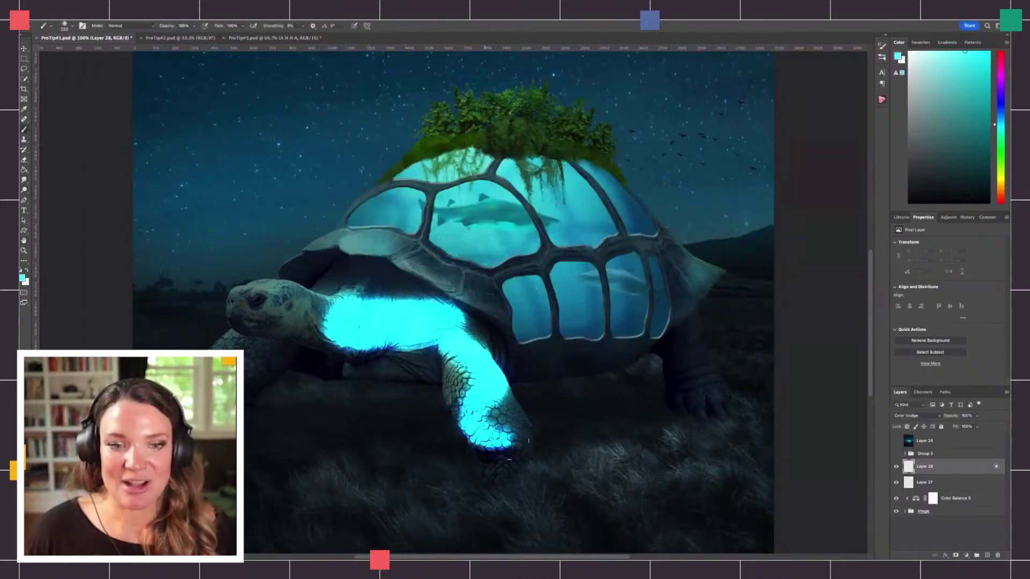
{"action": "key", "text": "ctrl+z"}
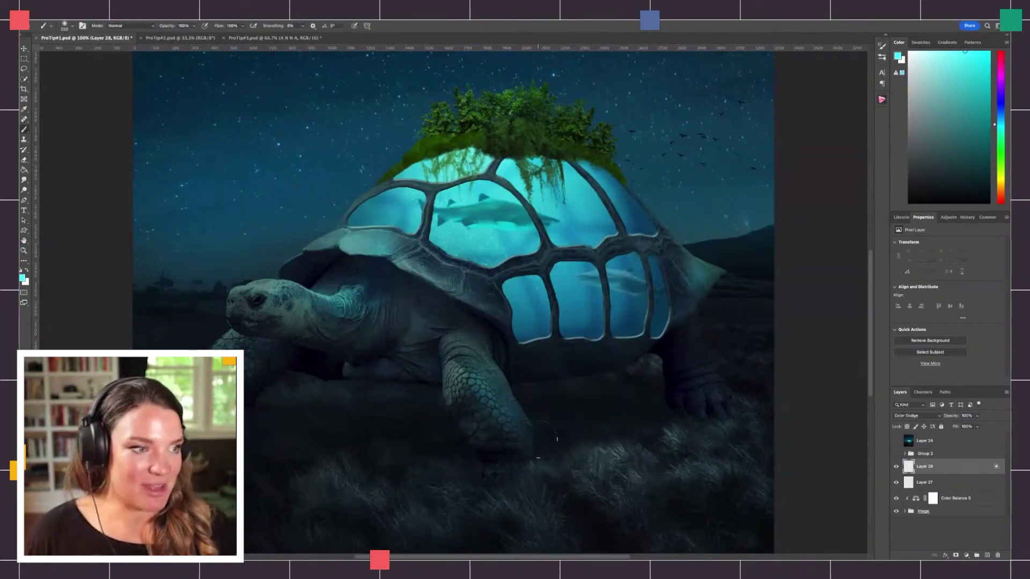
Lower the brush flow to 12% and paint cyan highlights on the turtle's front leg, the nearby grass and the shell's front rim
{"action": "left_click", "coordinate": [242, 26]}
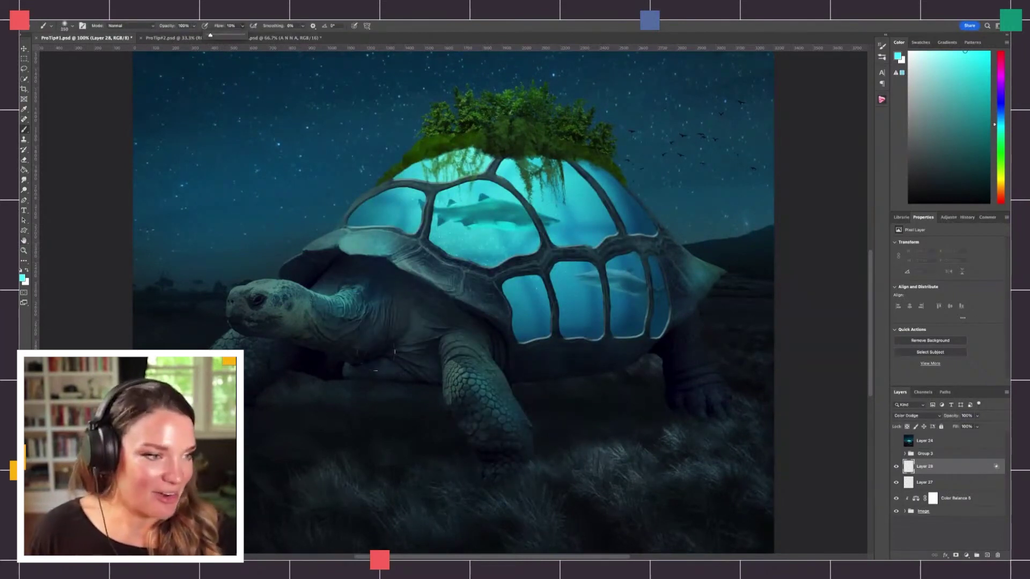
{"action": "mouse_move", "coordinate": [495, 399]}
{"action": "left_mouse_down"}
{"action": "mouse_move", "coordinate": [517, 425]}
{"action": "mouse_move", "coordinate": [477, 379]}
{"action": "mouse_move", "coordinate": [502, 416]}
{"action": "left_mouse_up"}
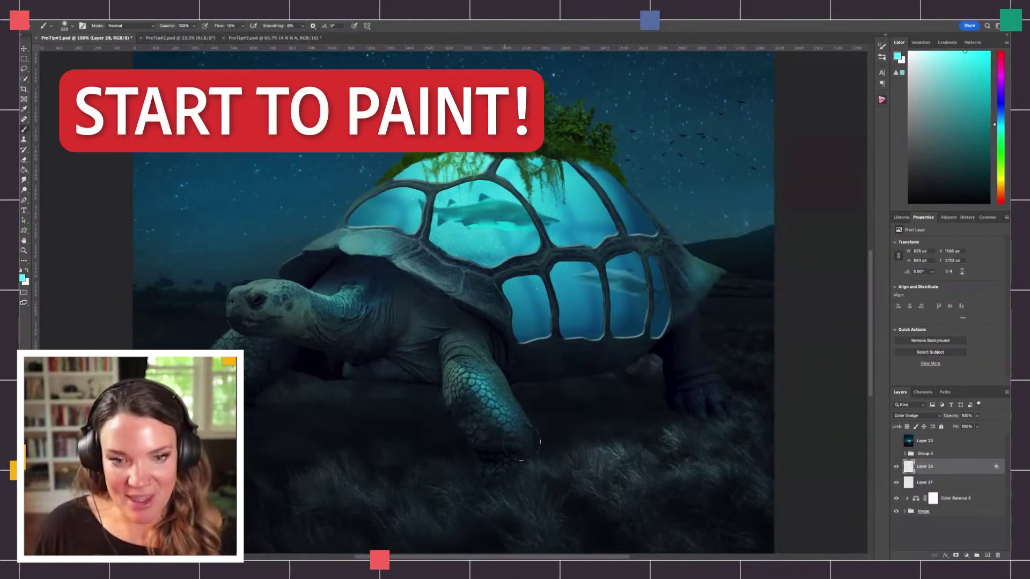
{"action": "mouse_move", "coordinate": [476, 380]}
{"action": "left_mouse_down"}
{"action": "mouse_move", "coordinate": [481, 404]}
{"action": "mouse_move", "coordinate": [469, 345]}
{"action": "mouse_move", "coordinate": [534, 442]}
{"action": "mouse_move", "coordinate": [515, 460]}
{"action": "mouse_move", "coordinate": [544, 474]}
{"action": "mouse_move", "coordinate": [620, 466]}
{"action": "left_mouse_up"}
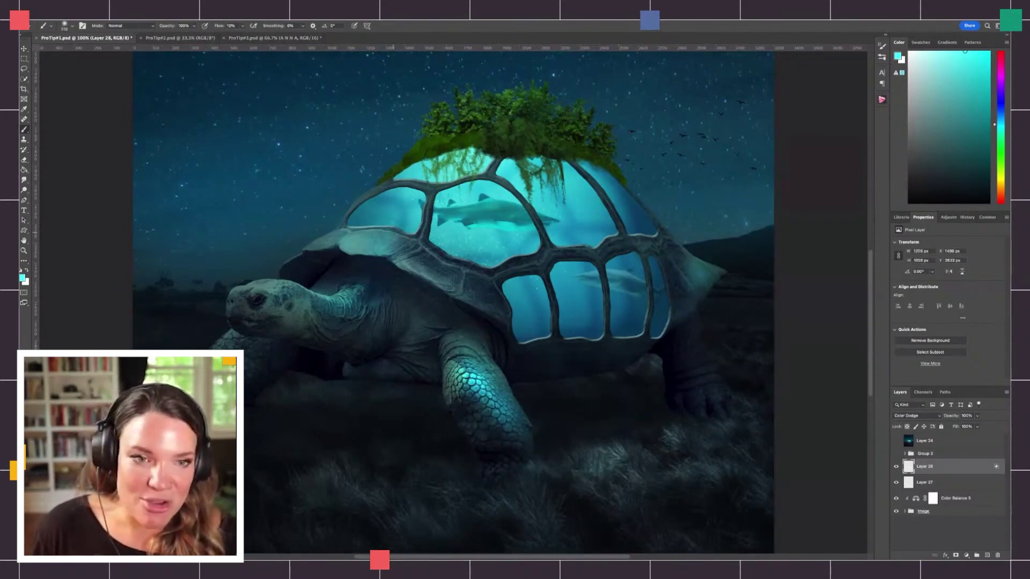
{"action": "left_click_drag", "start_coordinate": [393, 232], "coordinate": [360, 230]}
Adjust the brush size and dab cyan light onto the glass panels in the middle of the shell
{"action": "key", "text": "bracketleft"}
{"action": "key", "text": "bracketleft"}
{"action": "key", "text": "bracketleft"}
{"action": "key", "text": "bracketleft"}
{"action": "key", "text": "bracketleft"}
{"action": "key", "text": "bracketleft"}
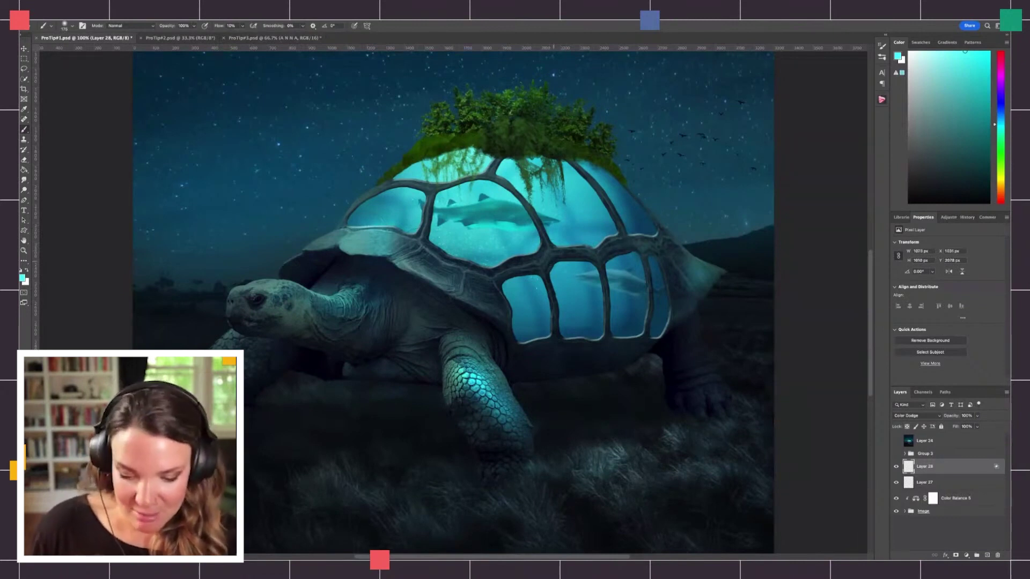
{"action": "key", "text": "bracketright"}
{"action": "key", "text": "bracketright"}
{"action": "left_click", "coordinate": [512, 218]}
{"action": "left_click", "coordinate": [555, 214]}
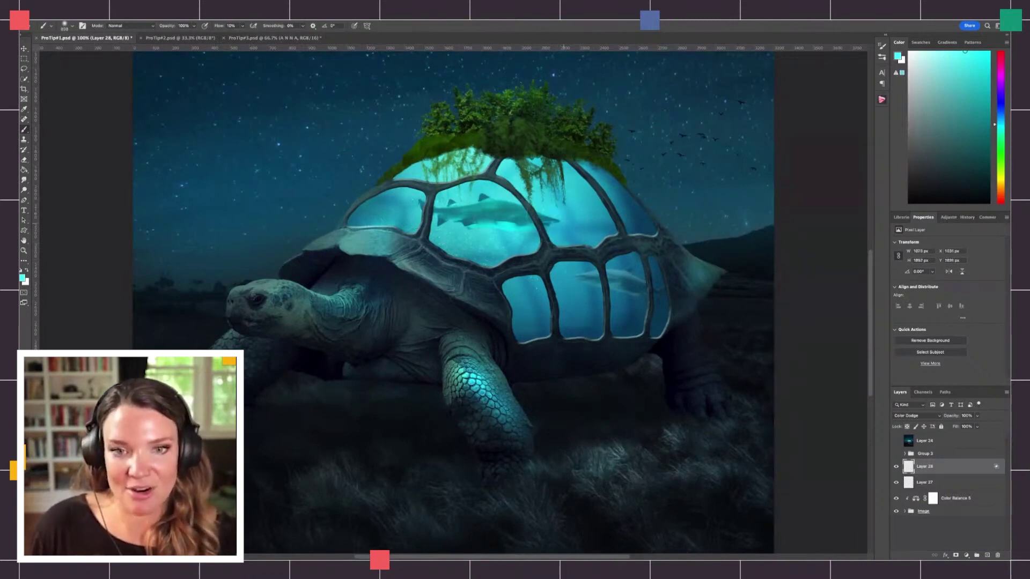
{"action": "left_click", "coordinate": [570, 239]}
{"action": "left_click", "coordinate": [571, 289]}
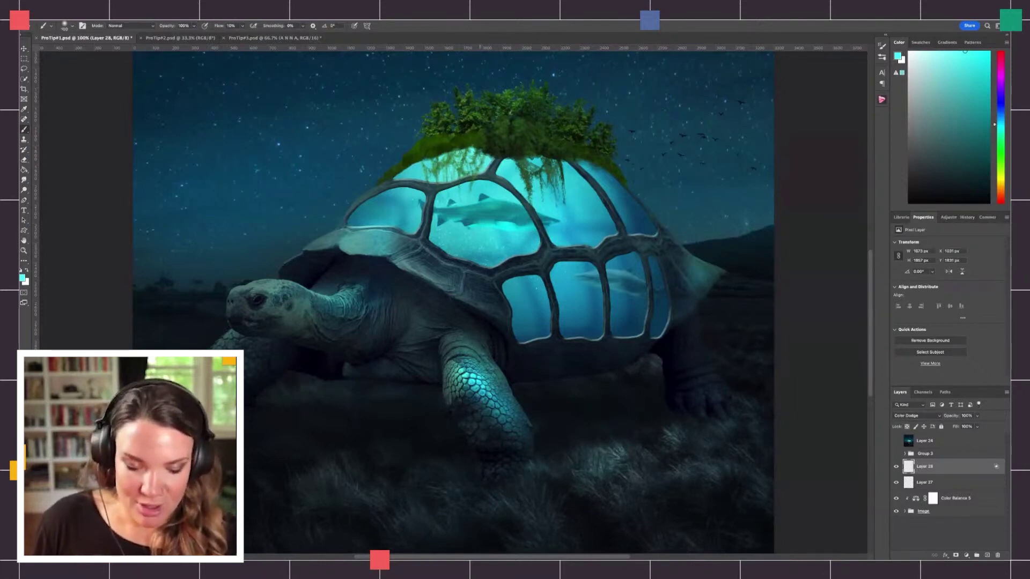
Reduce the brush size and paint soft cyan light along the base of the shell's greenery and on the turtle's head
{"action": "key", "text": "ctrl+minus"}
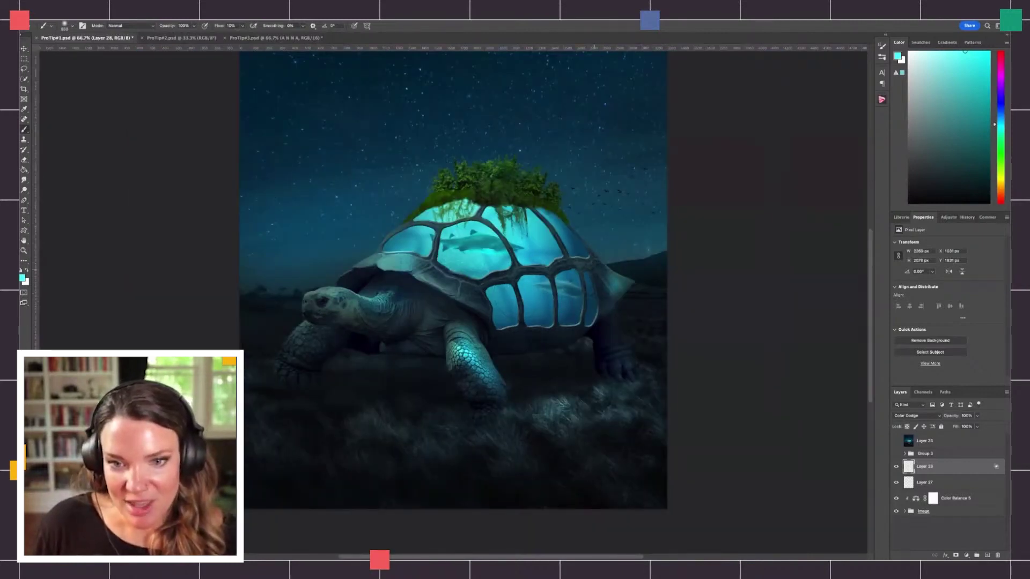
{"action": "key", "text": "bracketleft"}
{"action": "key", "text": "bracketleft"}
{"action": "key", "text": "bracketleft"}
{"action": "key", "text": "bracketleft"}
{"action": "key", "text": "bracketleft"}
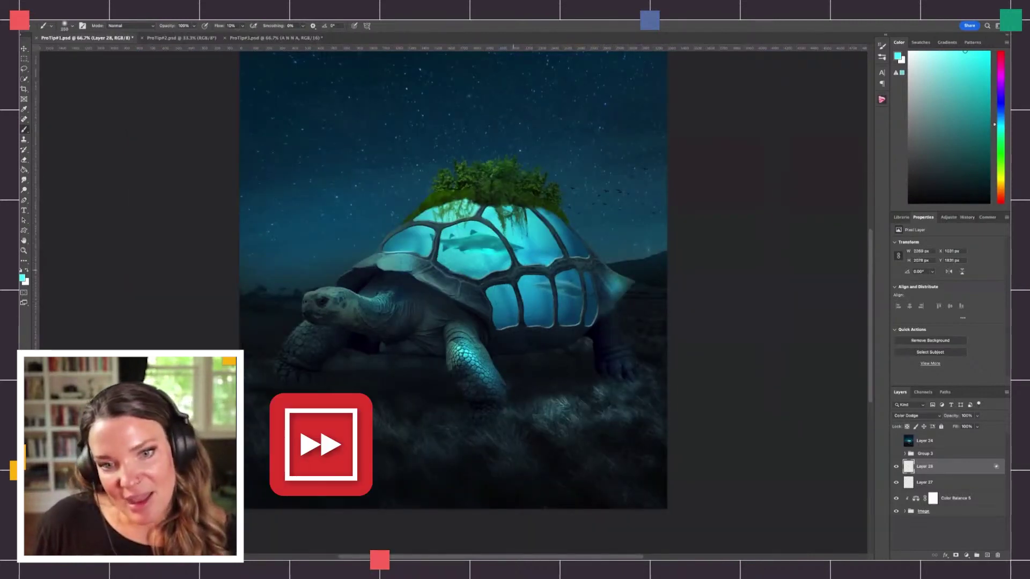
{"action": "left_click_drag", "start_coordinate": [486, 196], "coordinate": [529, 200]}
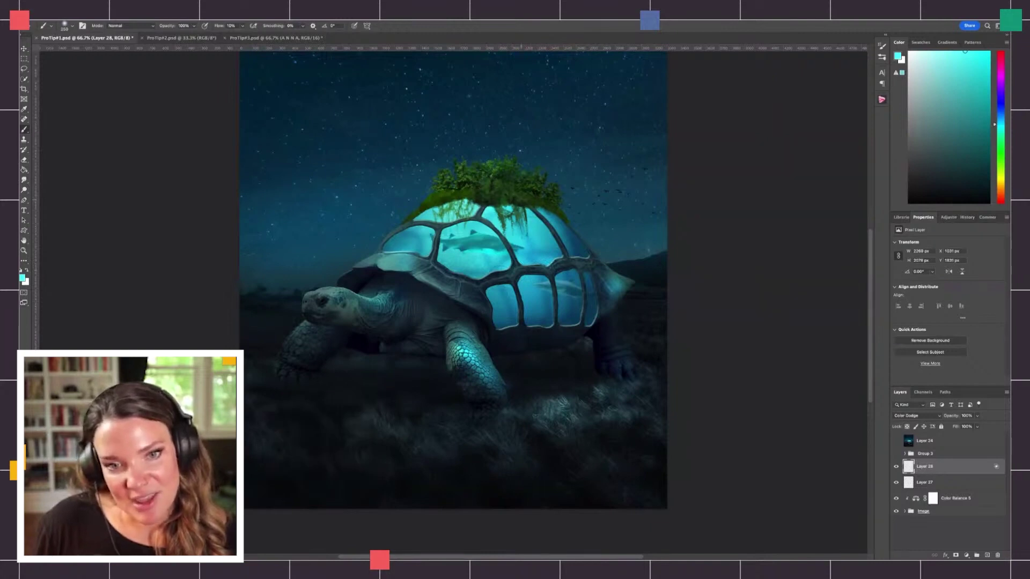
{"action": "left_click_drag", "start_coordinate": [364, 303], "coordinate": [326, 294]}
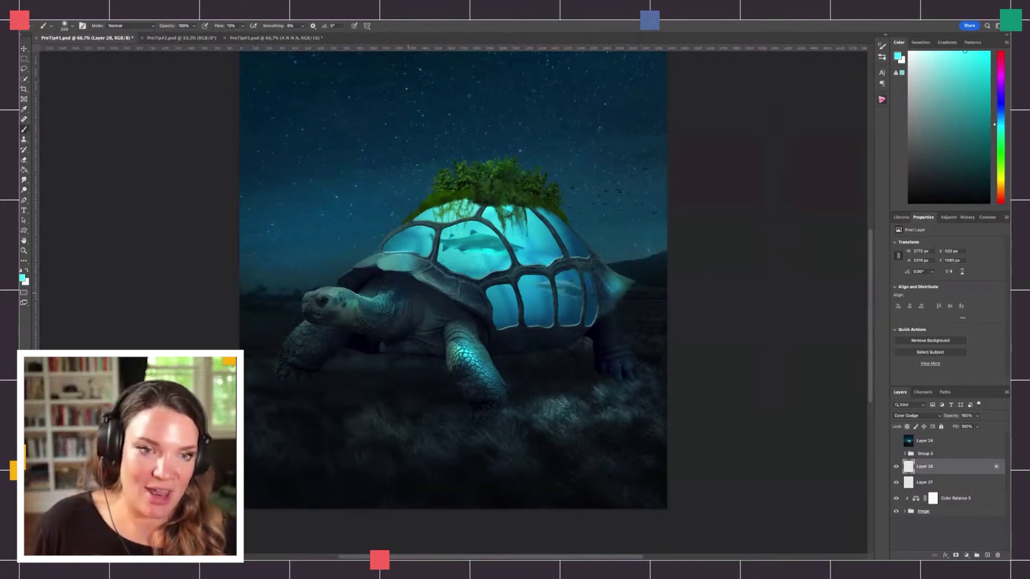
Brush cyan light onto the grass below the turtle with a smaller brush, and reduce the brush size further
{"action": "key", "text": "["}
{"action": "key", "text": "["}
{"action": "key", "text": "["}
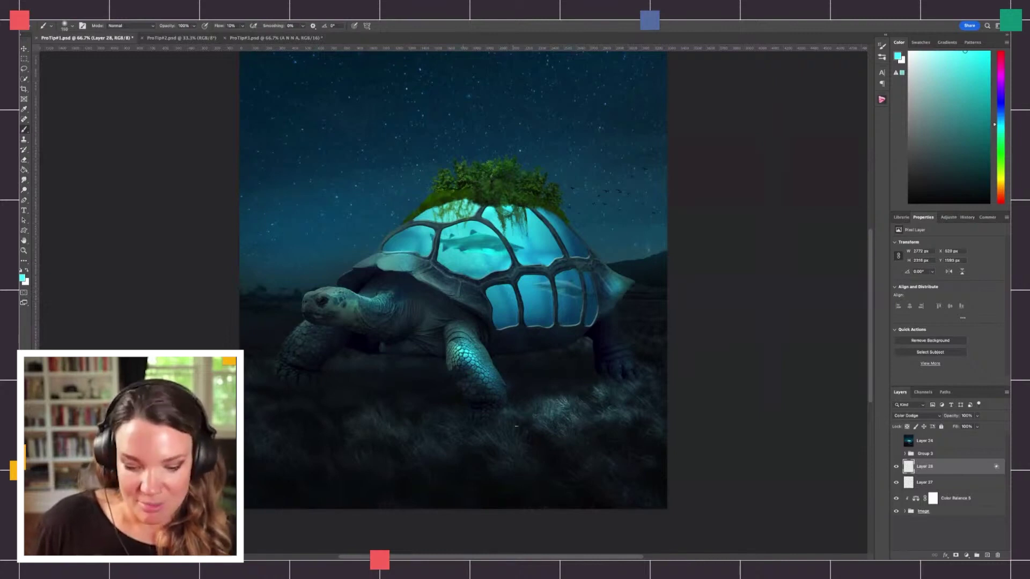
{"action": "left_click_drag", "start_coordinate": [560, 472], "coordinate": [511, 474]}
{"action": "key", "text": "["}
{"action": "key", "text": "["}
{"action": "key", "text": "["}
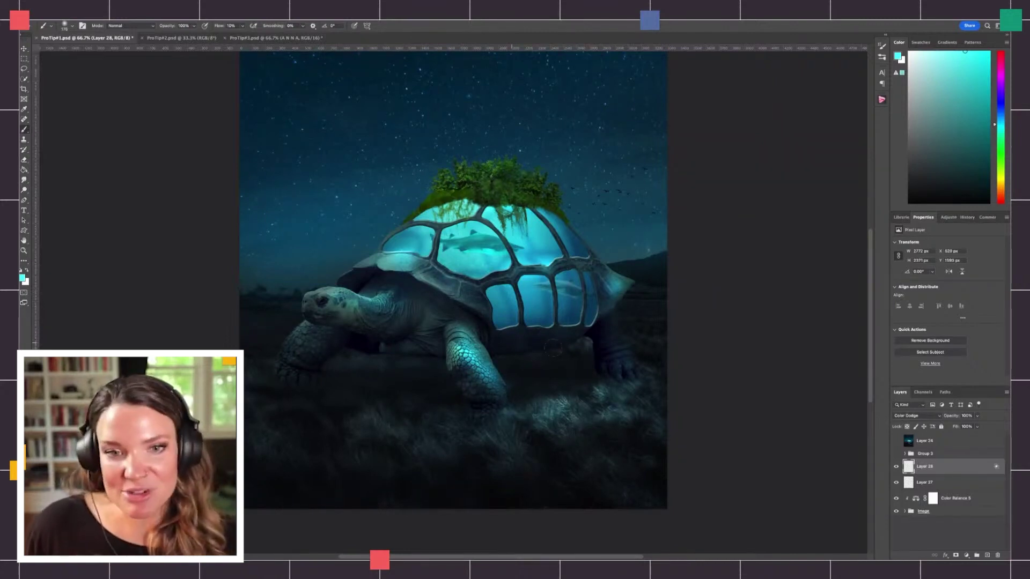
Hide Layers 28 and 27, show and expand Group 3 in their place, and toggle the group for a before-and-after comparison
{"action": "left_click", "coordinate": [895, 471]}
{"action": "left_click", "coordinate": [895, 482]}
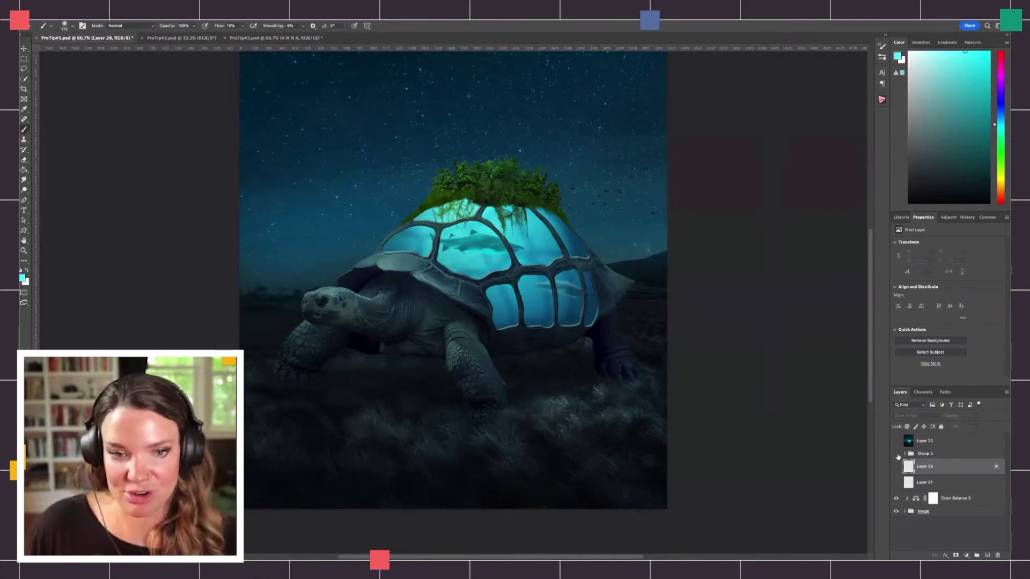
{"action": "left_click", "coordinate": [897, 454]}
{"action": "left_click", "coordinate": [904, 454]}
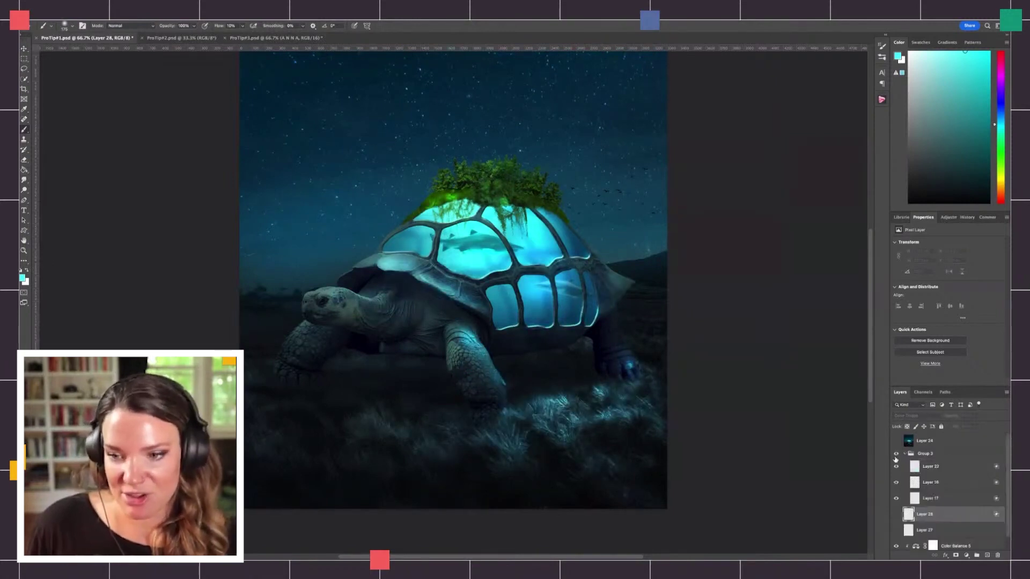
{"action": "left_click", "coordinate": [896, 455]}
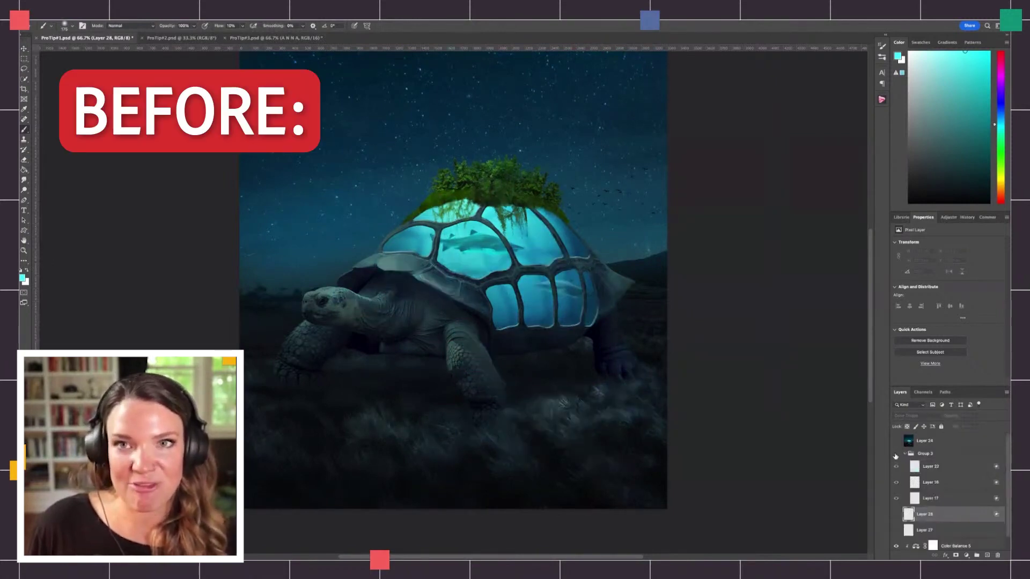
{"action": "left_click", "coordinate": [896, 454]}
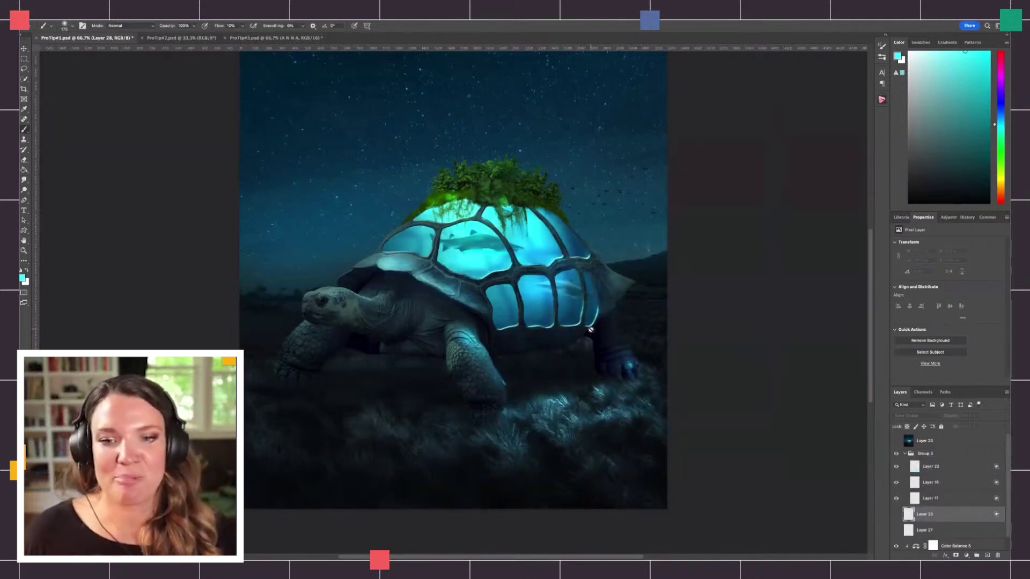
Hide the two layers above Layer 17 in Group 3 and show them again one at a time to examine each layer's glow
{"action": "left_click", "coordinate": [899, 499]}
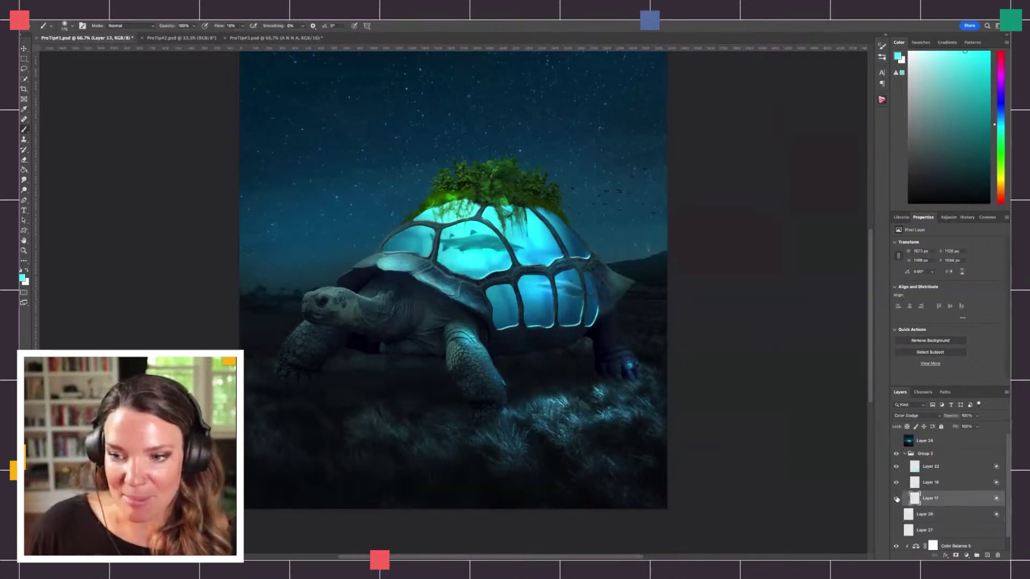
{"action": "left_click", "coordinate": [896, 466]}
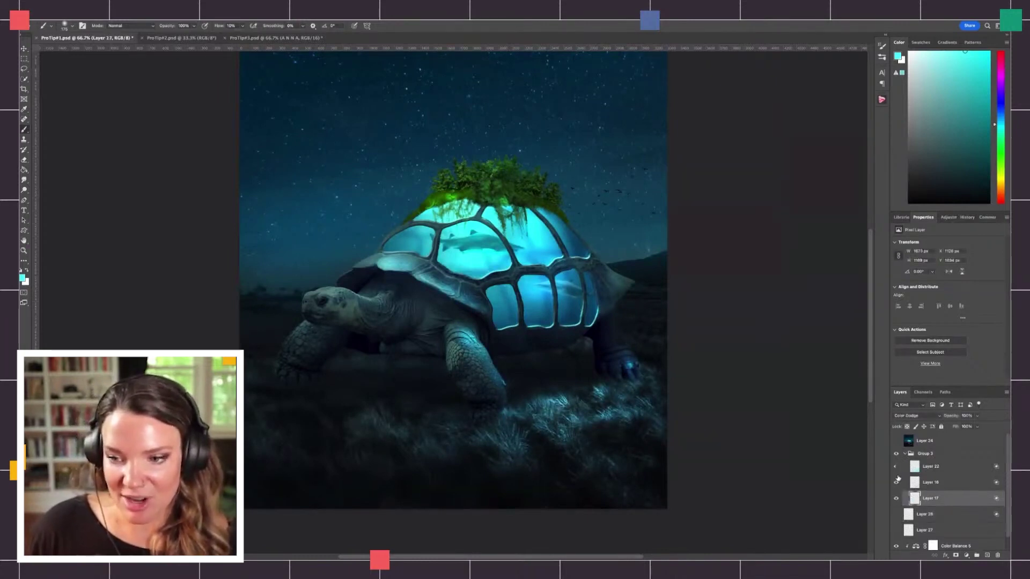
{"action": "left_click", "coordinate": [896, 483]}
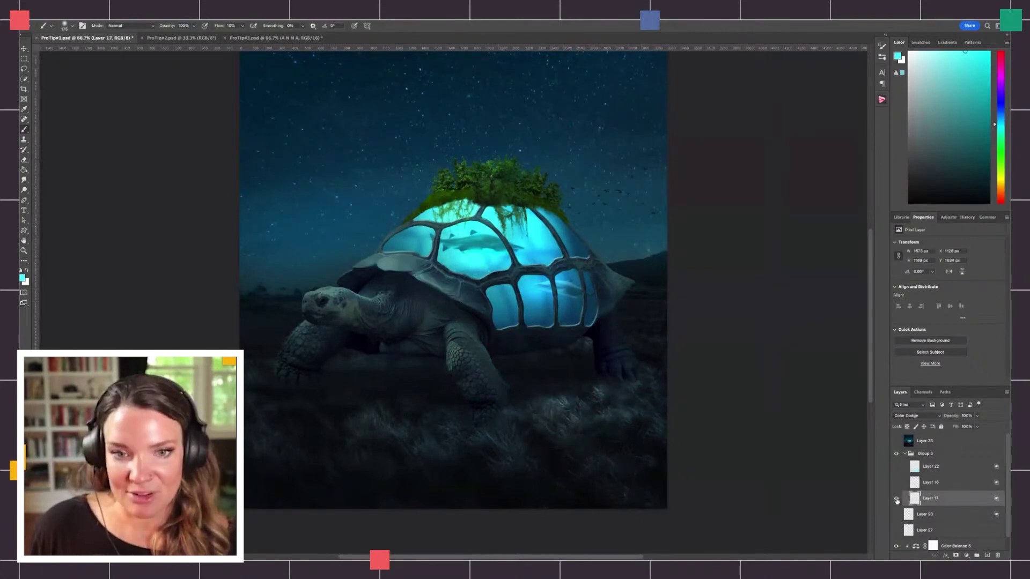
{"action": "left_click", "coordinate": [896, 483]}
{"action": "left_click", "coordinate": [932, 483]}
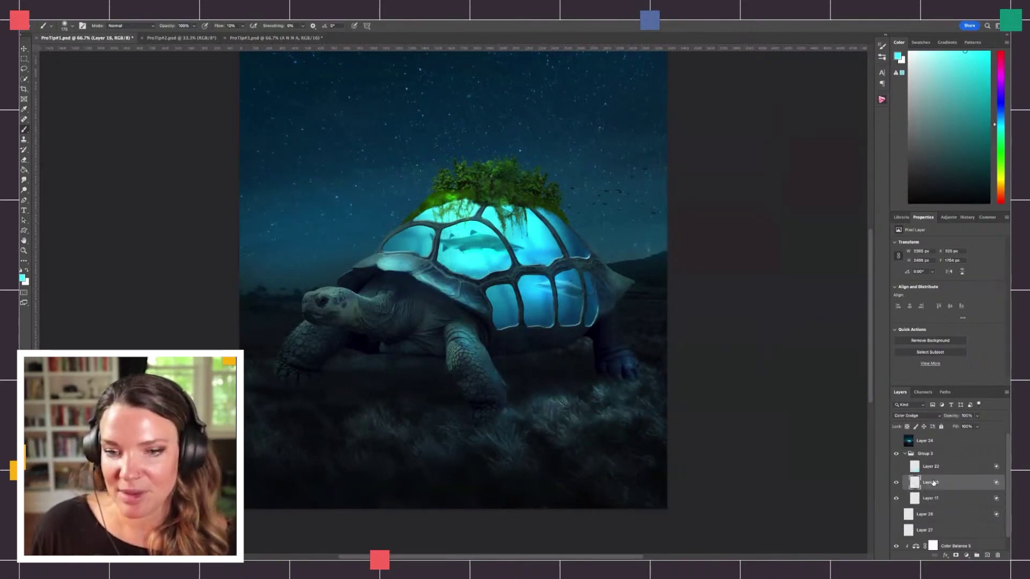
{"action": "left_click", "coordinate": [896, 483]}
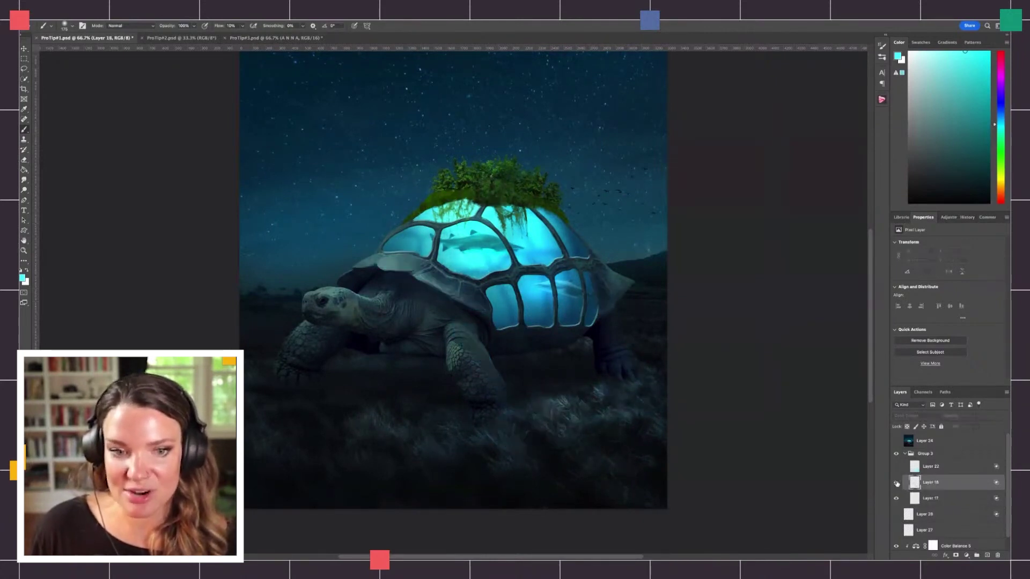
{"action": "left_click", "coordinate": [896, 483]}
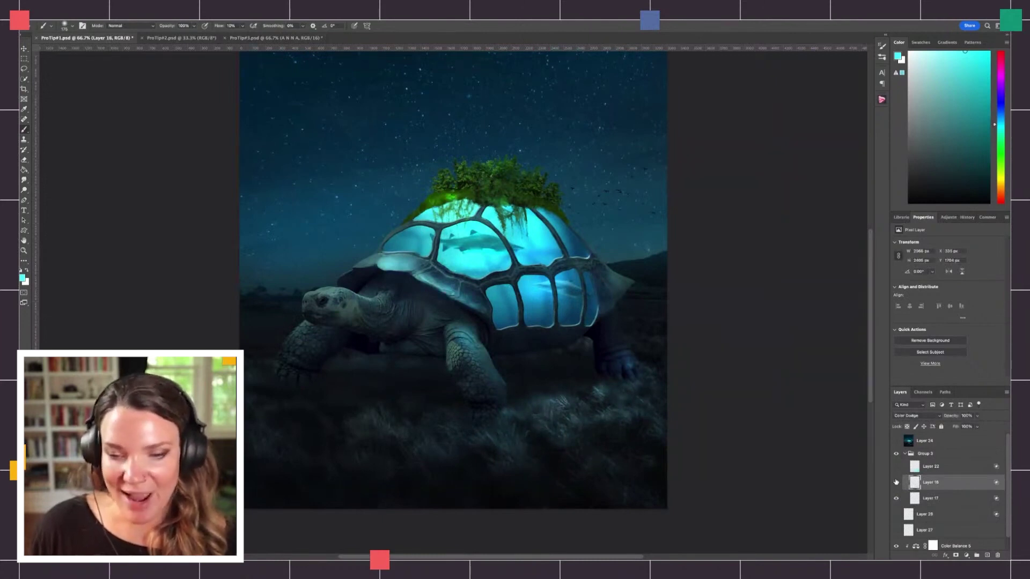
{"action": "left_click", "coordinate": [896, 467]}
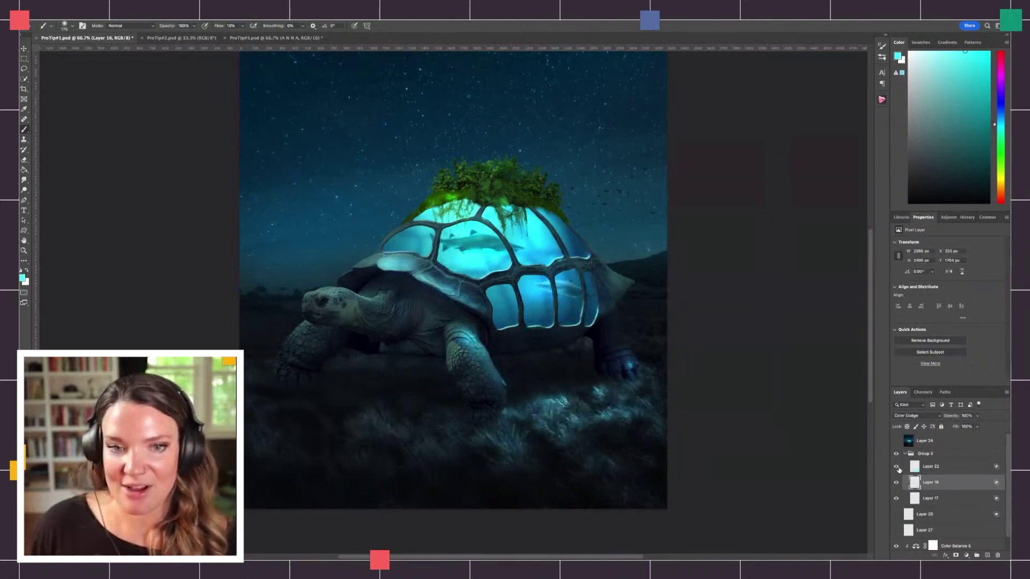
{"action": "left_click", "coordinate": [936, 467]}
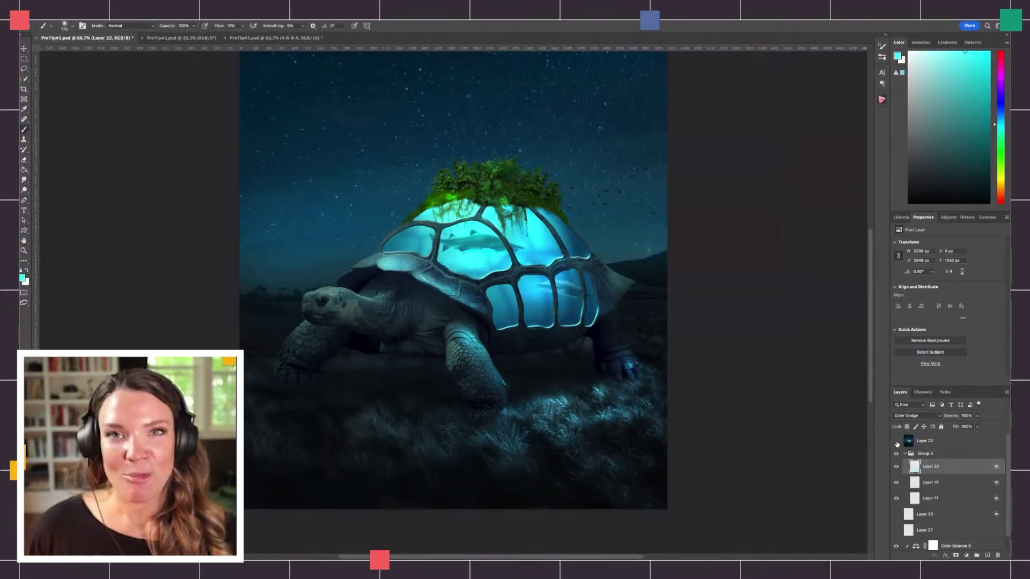
Show the Layer 24 color overlay above Group 3, toggling its visibility to compare the image with and without it
{"action": "left_click", "coordinate": [896, 441]}
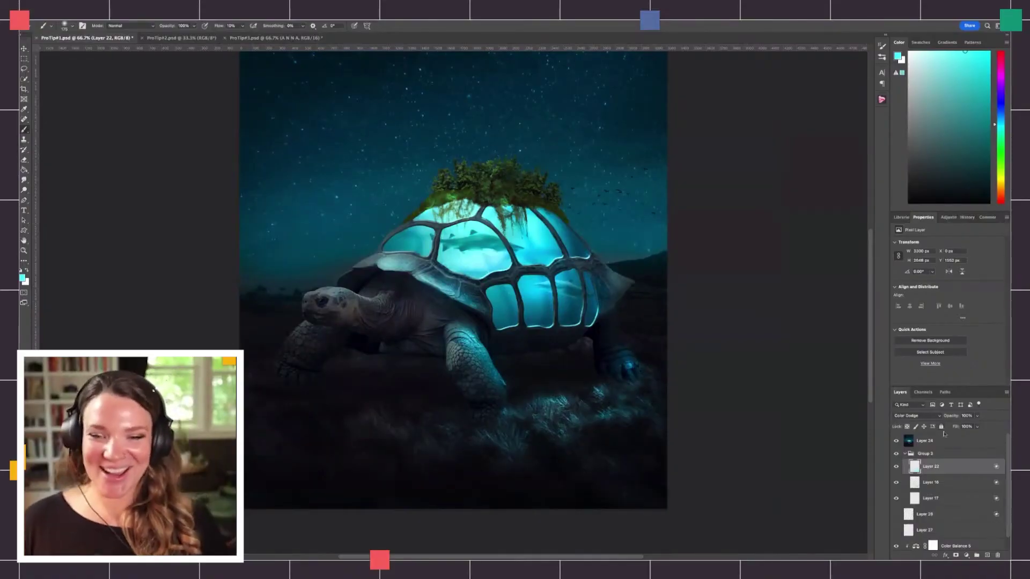
{"action": "left_click", "coordinate": [896, 442]}
{"action": "left_click", "coordinate": [897, 442]}
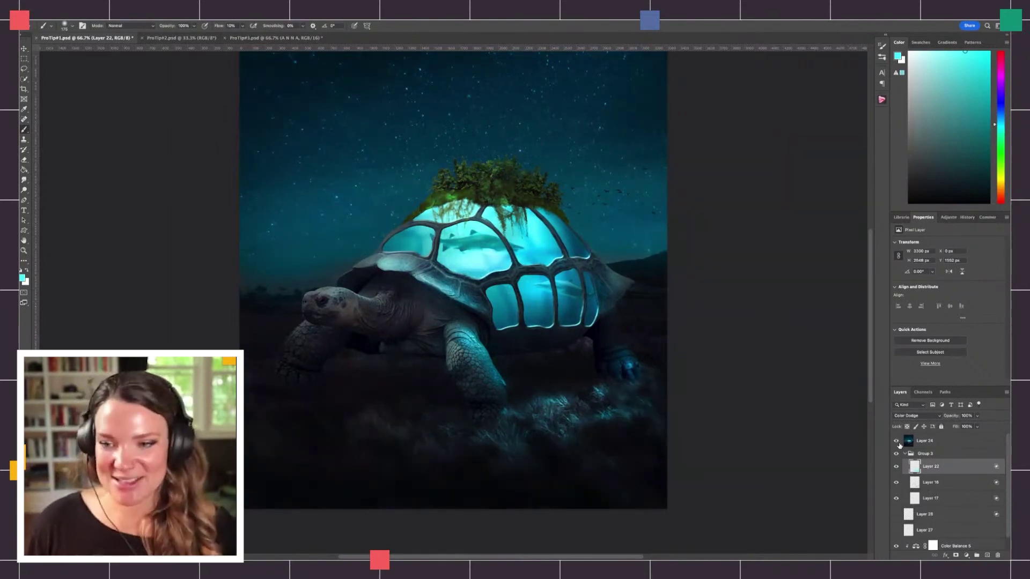
{"action": "left_click", "coordinate": [897, 442]}
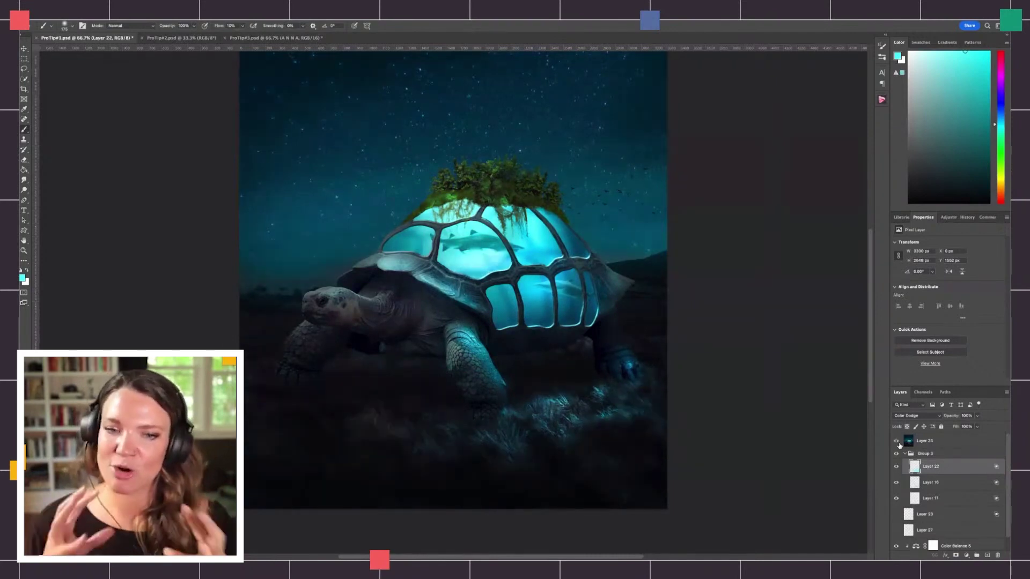